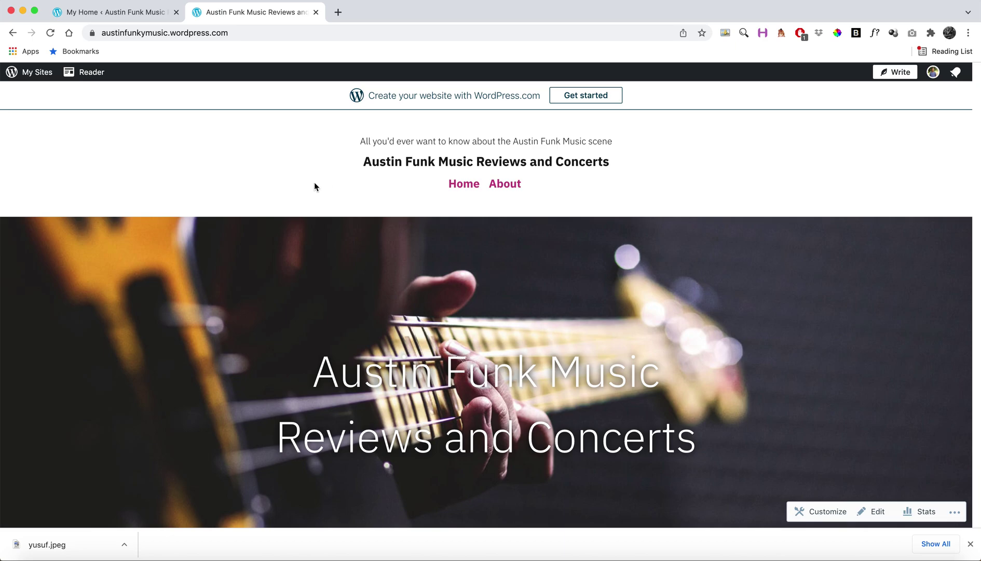
From My Home, go to the Pages list and open the Welcome! page for editing
{"action": "scroll", "coordinate": [365, 245], "scroll_direction": "down", "scroll_amount": 4}
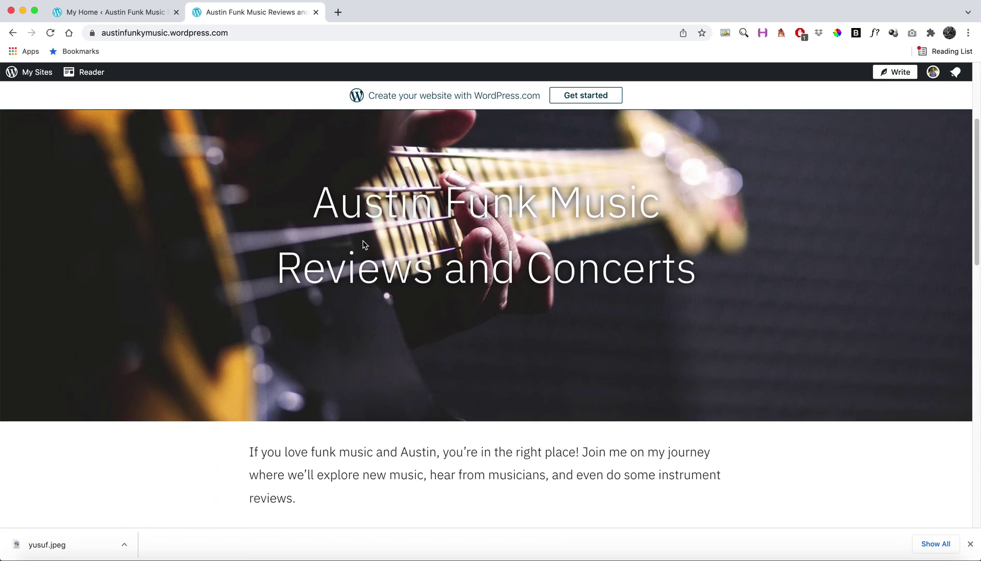
{"action": "scroll", "coordinate": [363, 244], "scroll_direction": "up", "scroll_amount": 4}
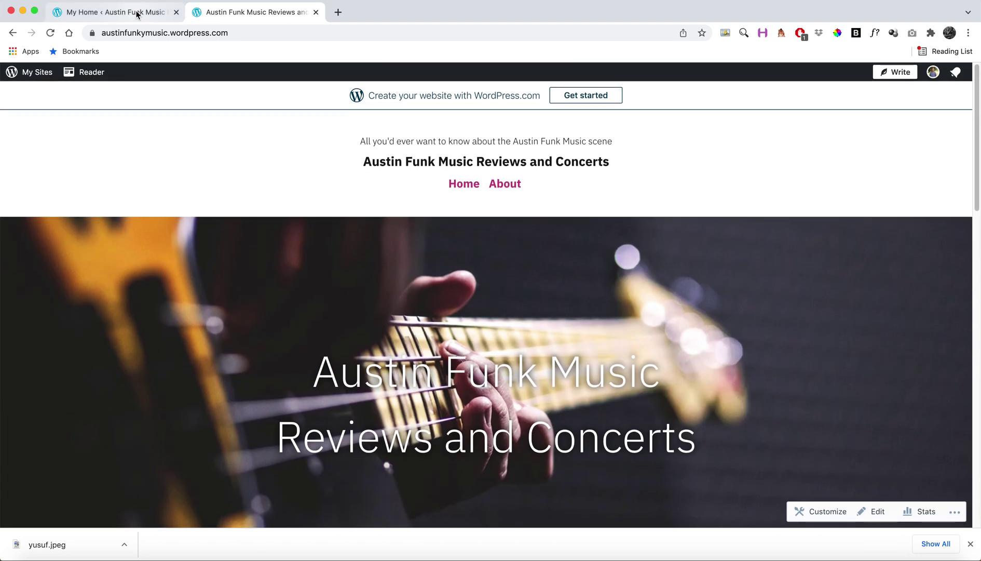
{"action": "left_click", "coordinate": [137, 15]}
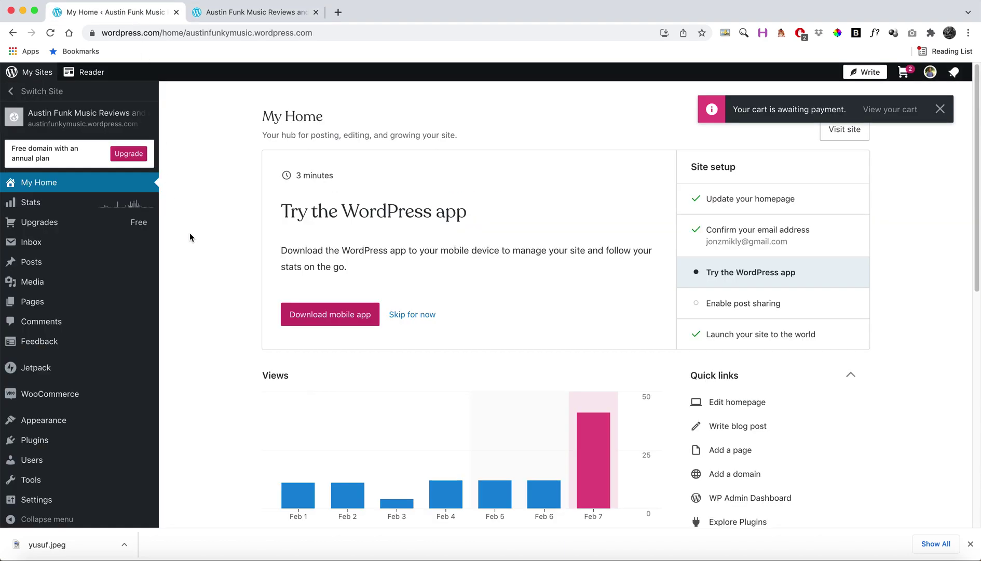
{"action": "left_click", "coordinate": [36, 302]}
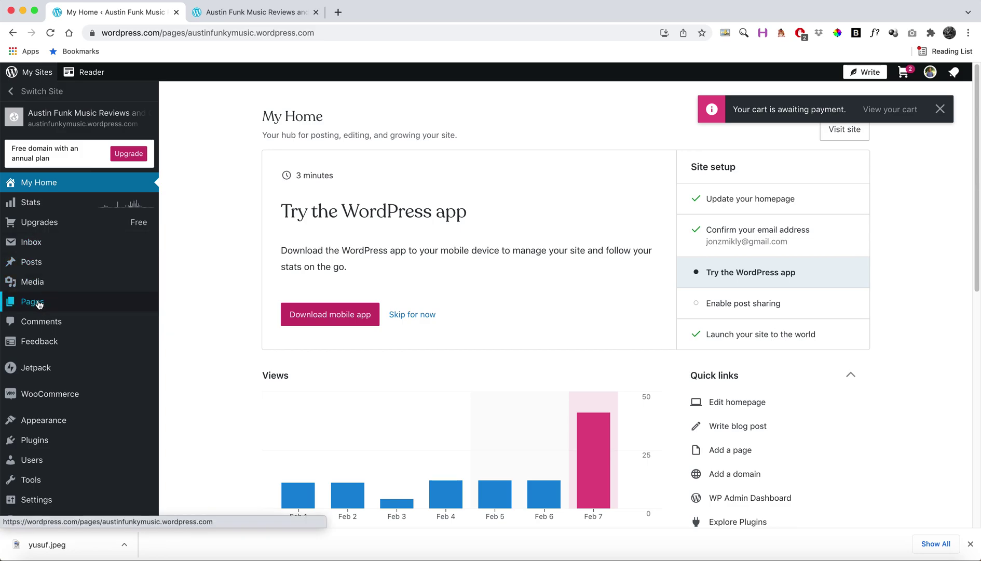
{"action": "left_click", "coordinate": [312, 240]}
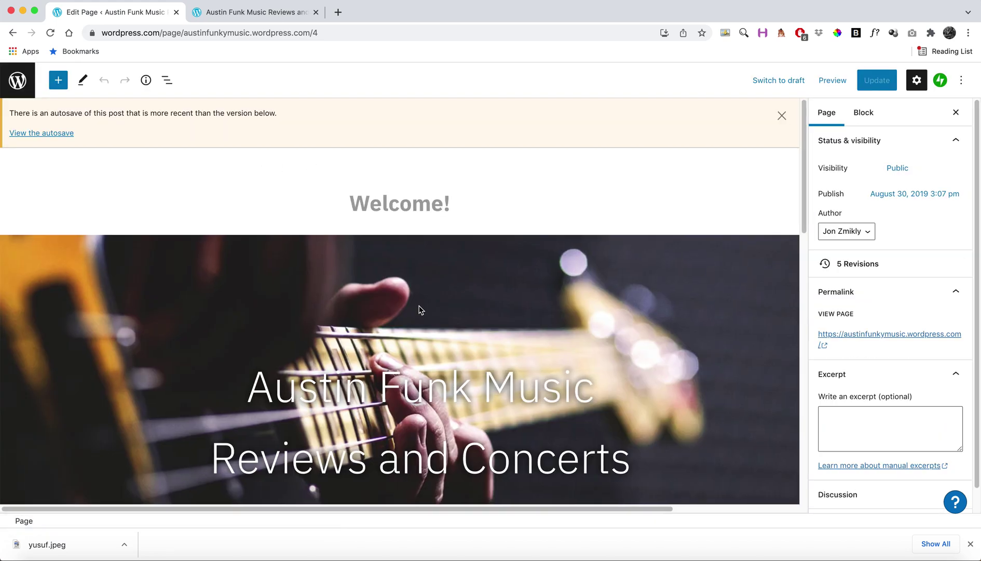
Remove the Blog Posts (coming soon) block below the intro paragraph using its options menu
{"action": "scroll", "coordinate": [420, 292], "scroll_direction": "down", "scroll_amount": 5}
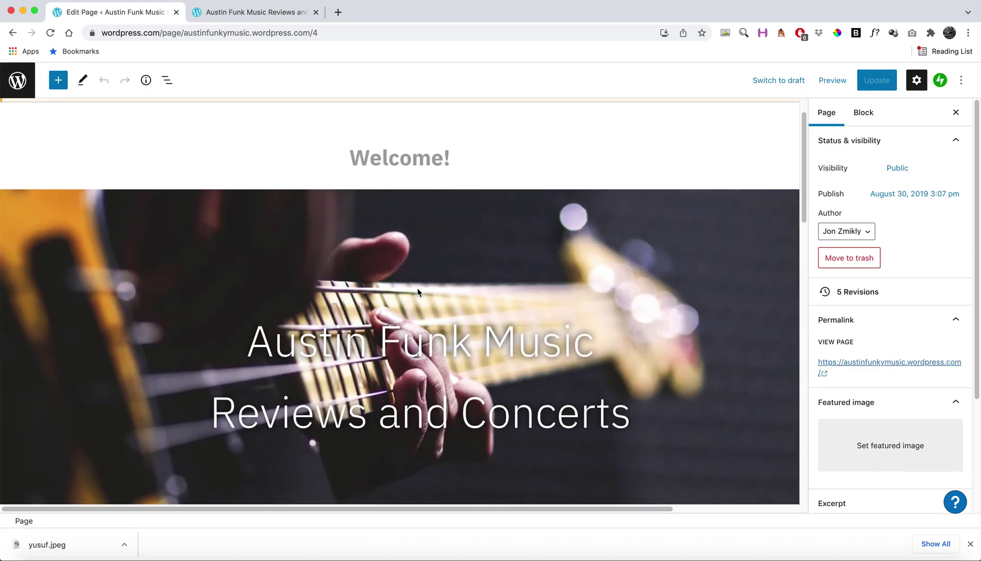
{"action": "scroll", "coordinate": [420, 293], "scroll_direction": "down", "scroll_amount": 2}
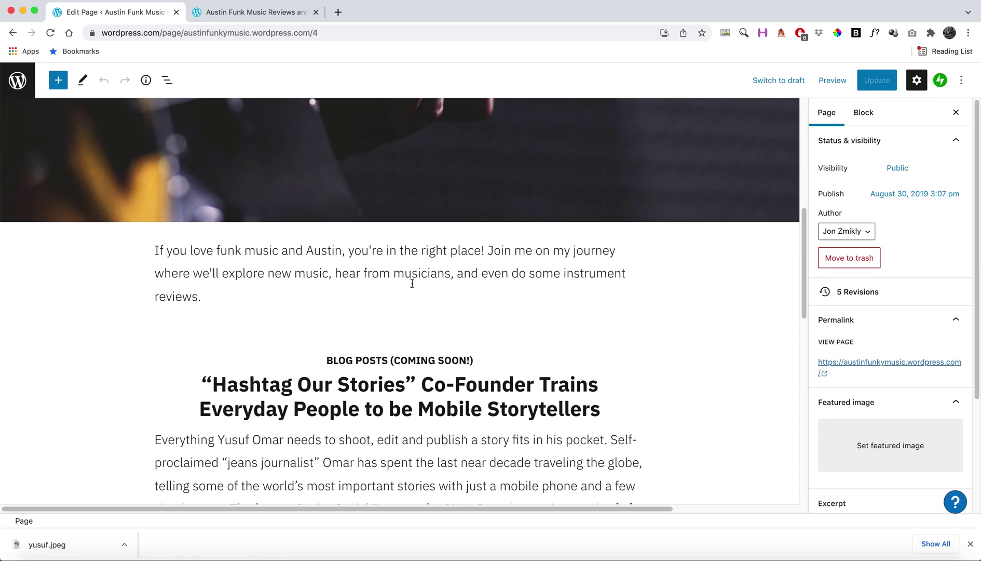
{"action": "left_click", "coordinate": [382, 333]}
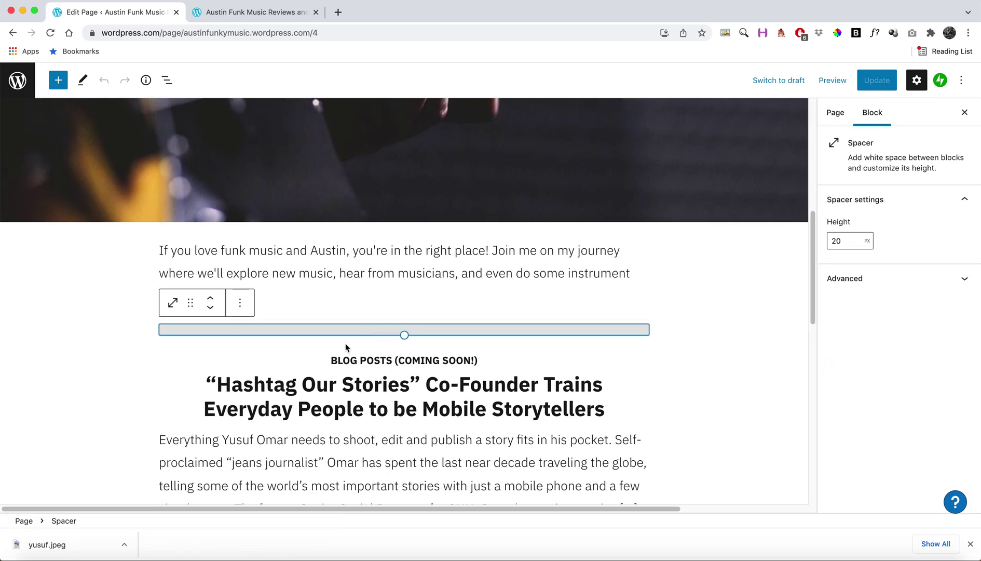
{"action": "left_click", "coordinate": [294, 360]}
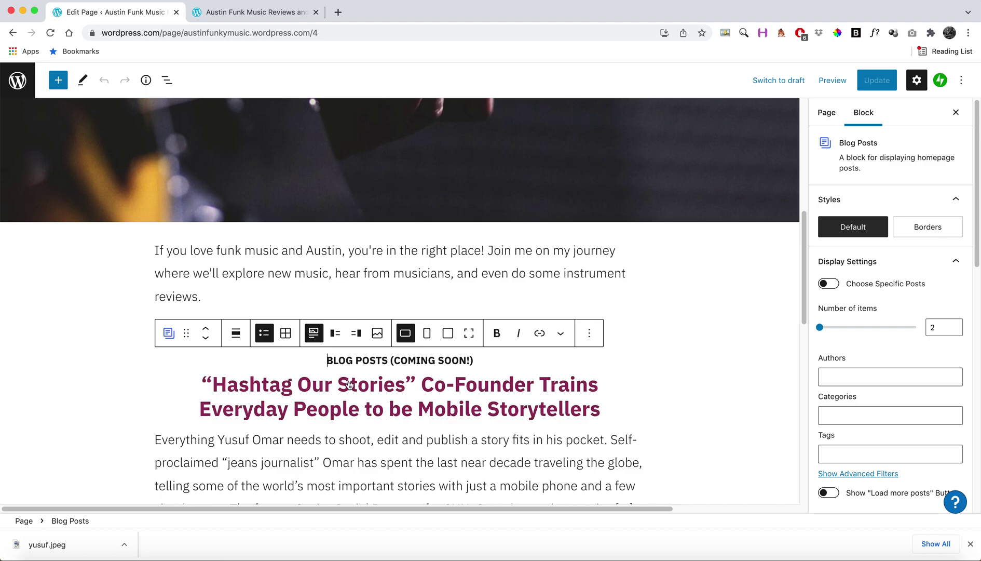
{"action": "scroll", "coordinate": [390, 372], "scroll_direction": "down", "scroll_amount": 1}
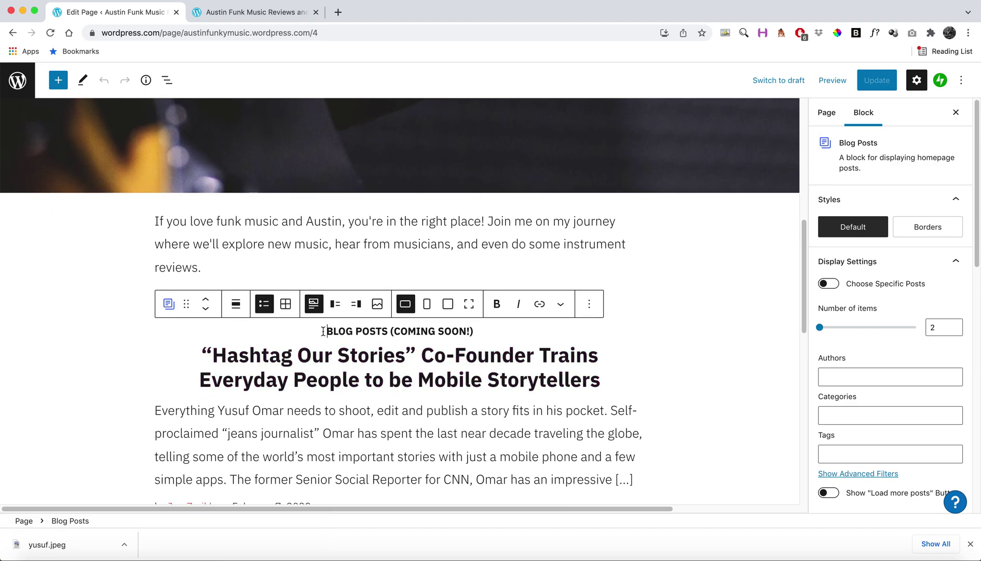
{"action": "scroll", "coordinate": [323, 331], "scroll_direction": "down", "scroll_amount": 1}
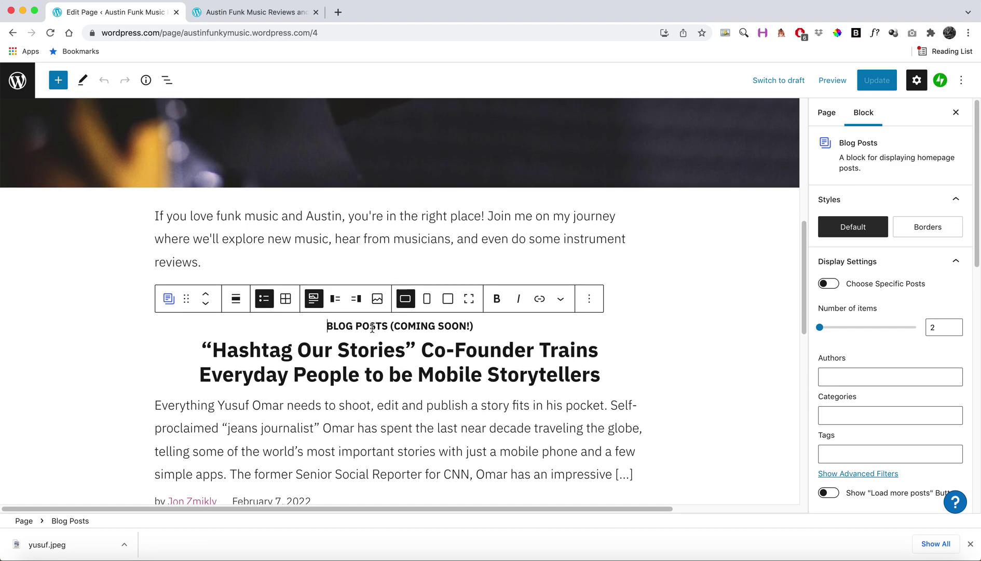
{"action": "left_click", "coordinate": [590, 299]}
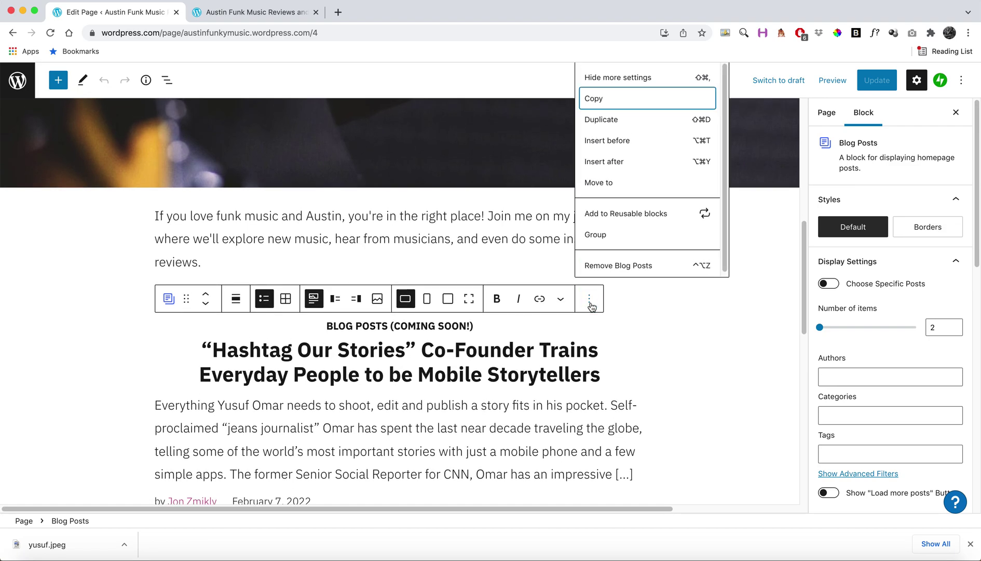
{"action": "left_click", "coordinate": [607, 267]}
Insert a Posts List (Query Loop) block after the intro paragraph by searching 'post'
{"action": "left_click", "coordinate": [335, 243]}
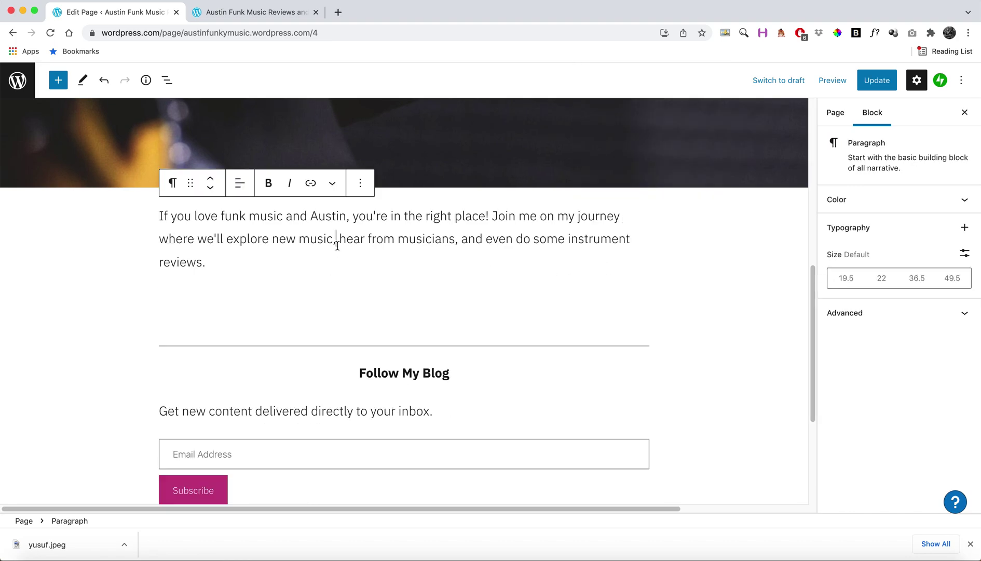
{"action": "scroll", "coordinate": [336, 245], "scroll_direction": "up", "scroll_amount": 10}
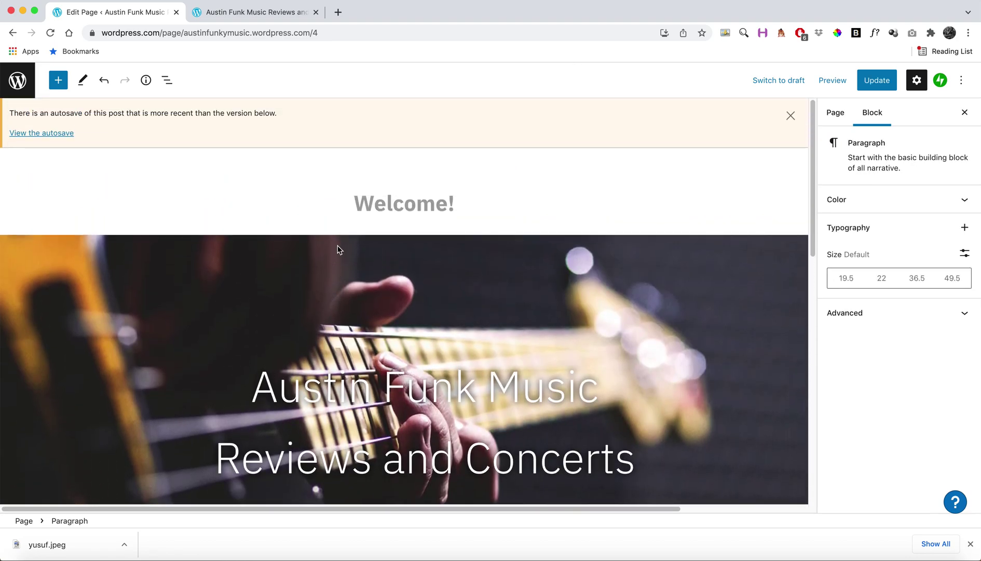
{"action": "scroll", "coordinate": [354, 327], "scroll_direction": "down", "scroll_amount": 7}
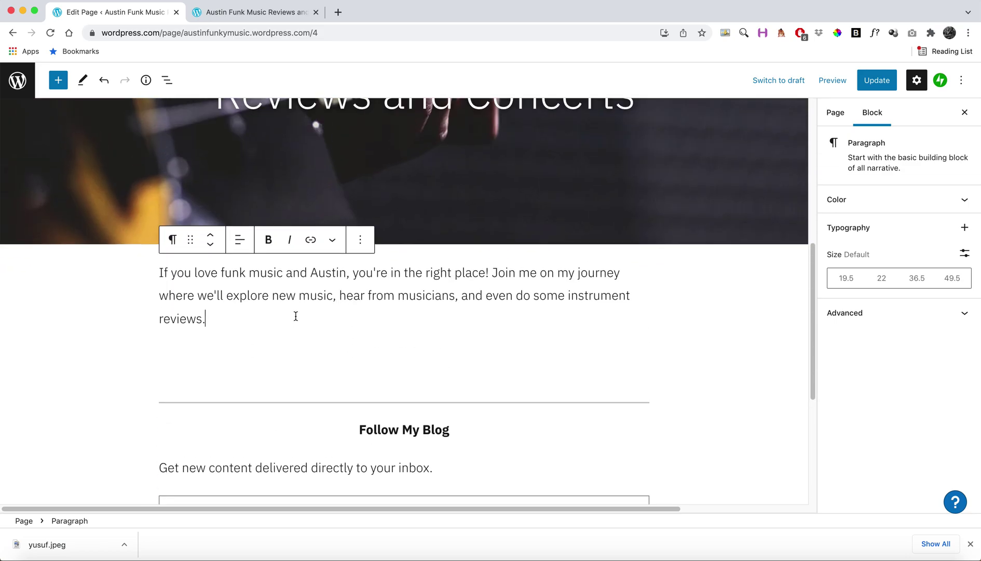
{"action": "key", "text": "Return"}
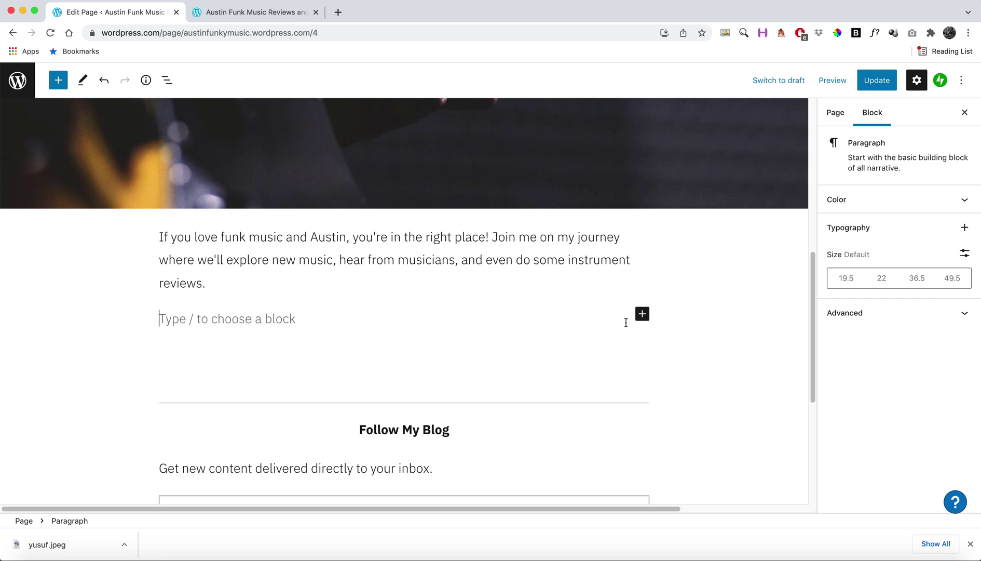
{"action": "left_click", "coordinate": [643, 315]}
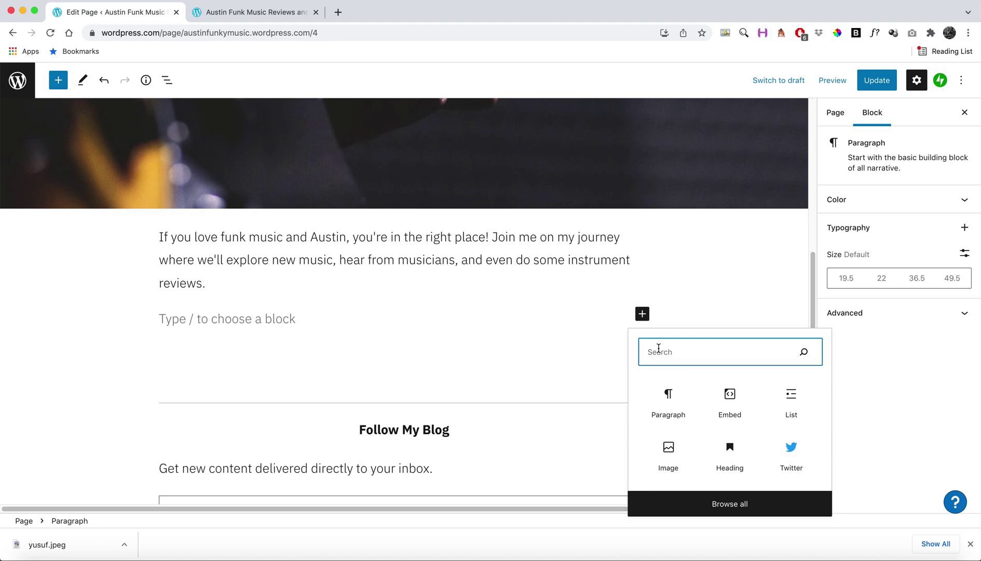
{"action": "type", "text": "post"}
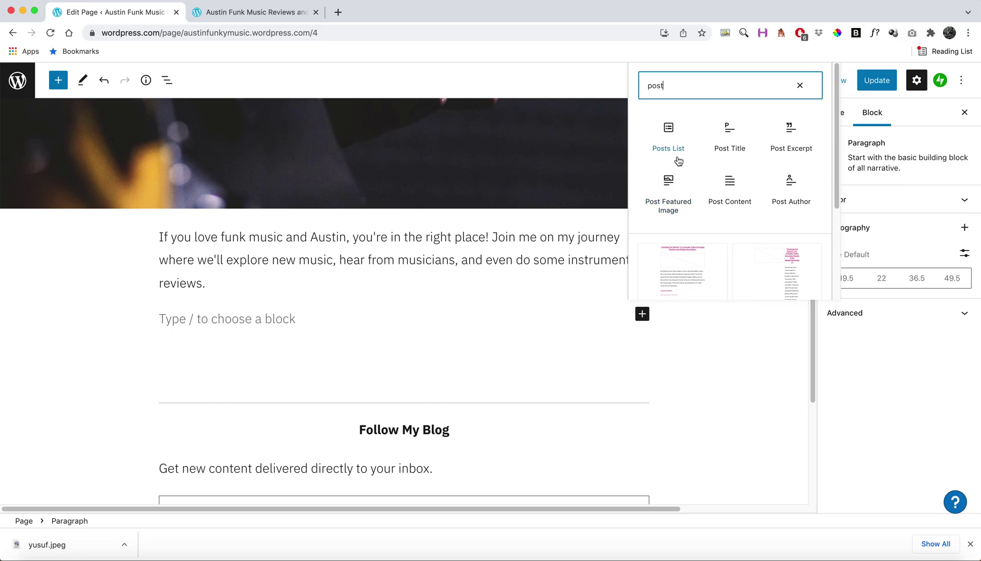
{"action": "left_click", "coordinate": [668, 134]}
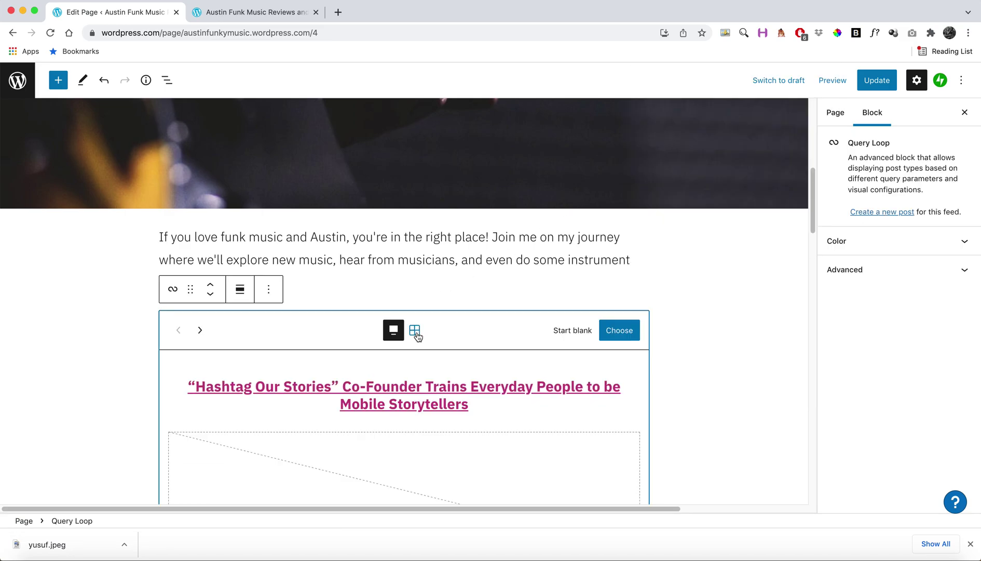
Preview the Query Loop patterns in Grid view, then return to Carousel view
{"action": "scroll", "coordinate": [411, 333], "scroll_direction": "down", "scroll_amount": 3}
{"action": "scroll", "coordinate": [411, 336], "scroll_direction": "down", "scroll_amount": 5}
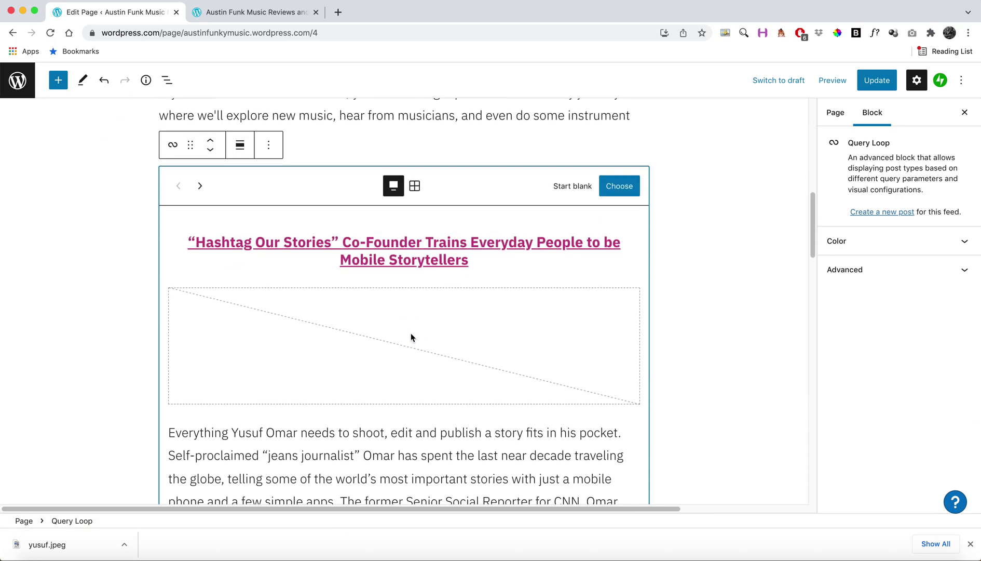
{"action": "scroll", "coordinate": [411, 336], "scroll_direction": "down", "scroll_amount": 15}
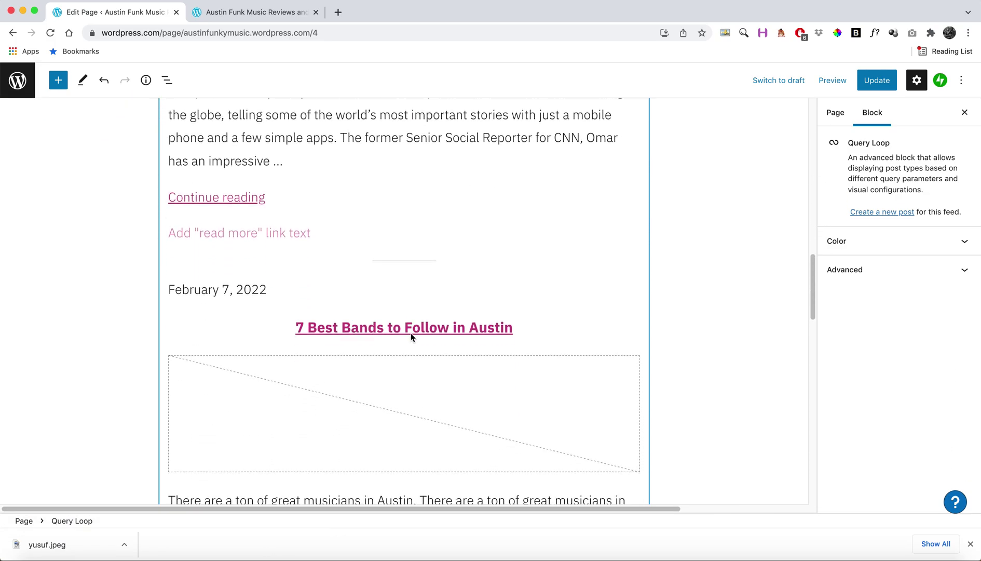
{"action": "scroll", "coordinate": [411, 336], "scroll_direction": "down", "scroll_amount": 6}
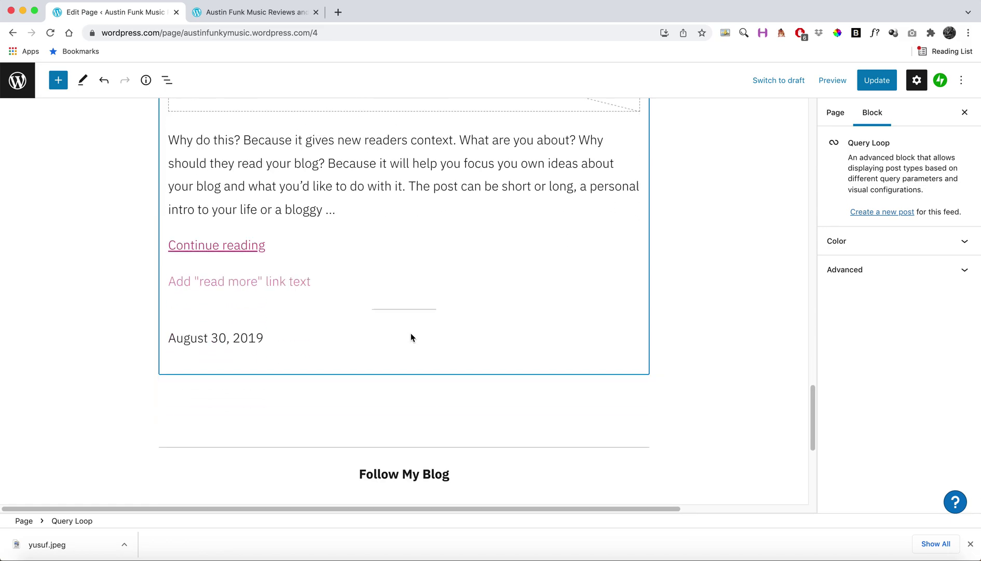
{"action": "scroll", "coordinate": [411, 337], "scroll_direction": "up", "scroll_amount": 17}
{"action": "scroll", "coordinate": [410, 335], "scroll_direction": "up", "scroll_amount": 9}
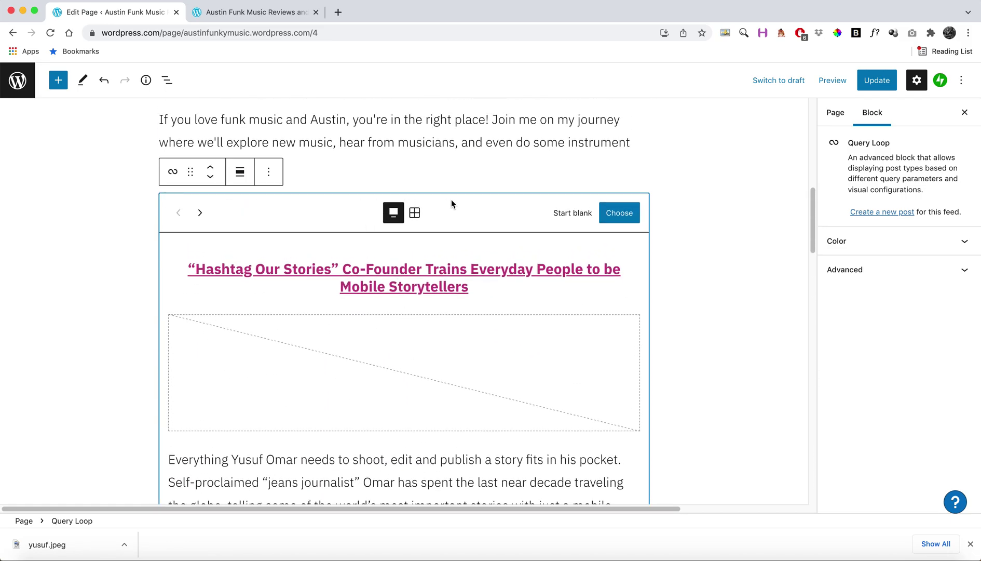
{"action": "left_click", "coordinate": [415, 213]}
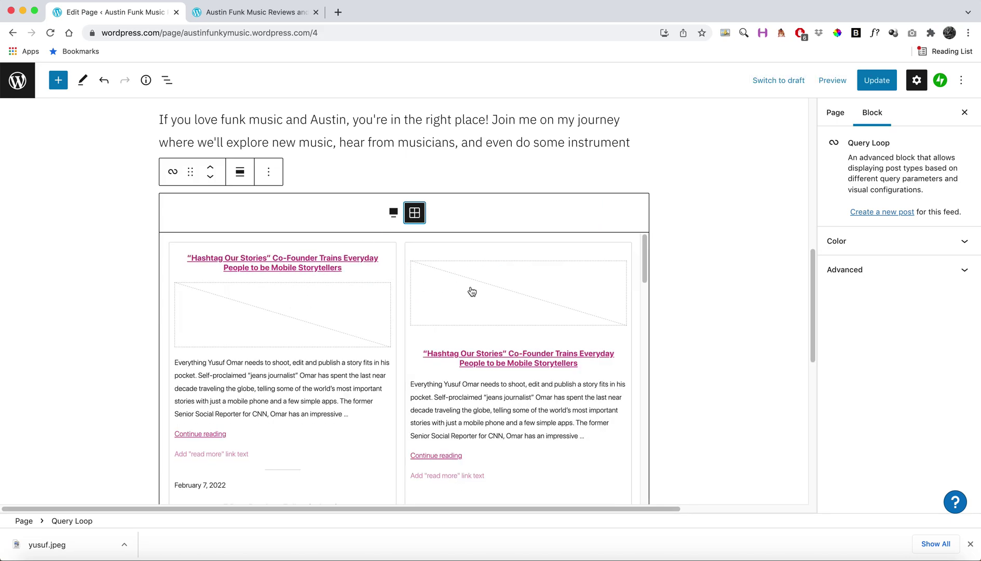
{"action": "scroll", "coordinate": [472, 290], "scroll_direction": "down", "scroll_amount": 3}
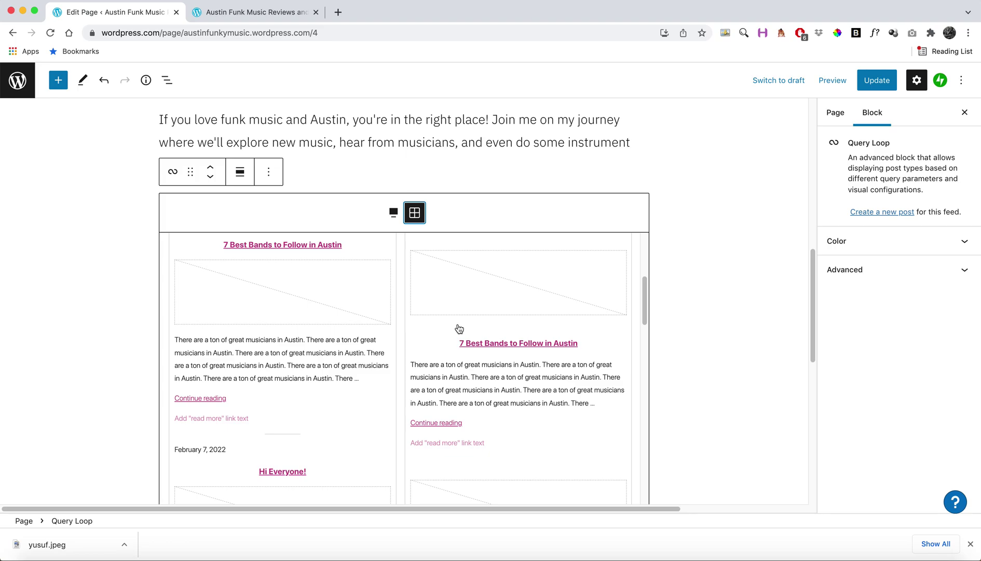
{"action": "scroll", "coordinate": [459, 328], "scroll_direction": "up", "scroll_amount": 5}
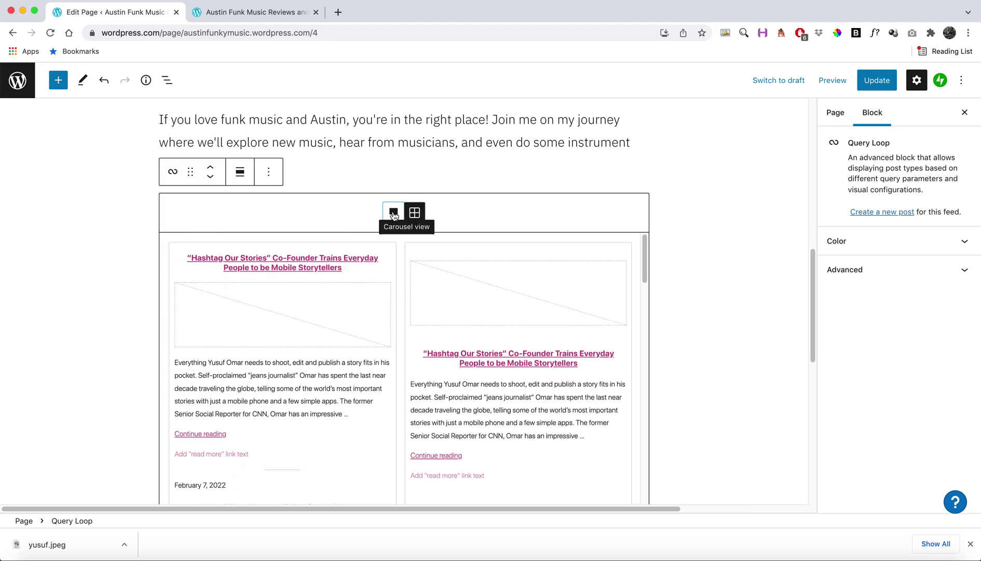
{"action": "left_click", "coordinate": [393, 213]}
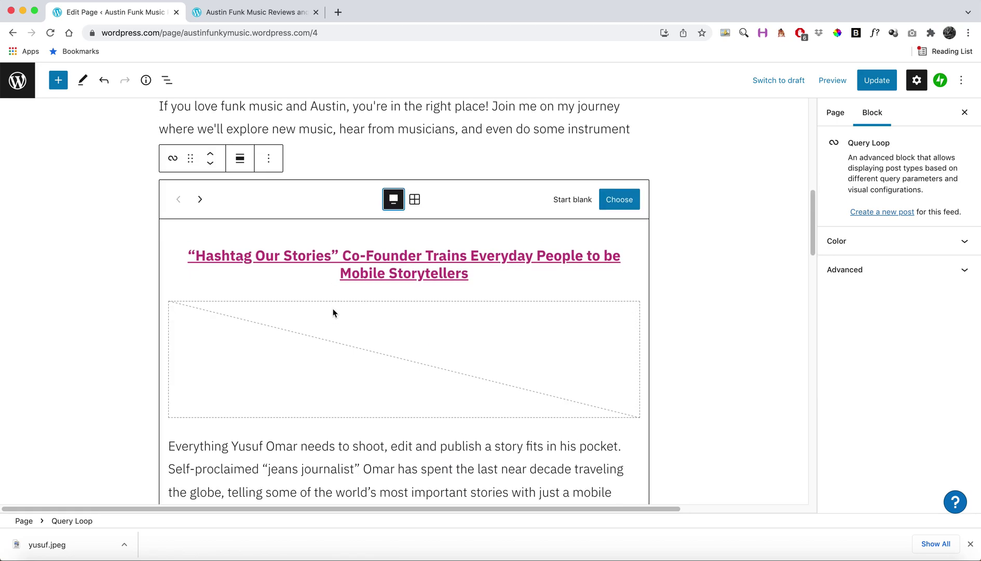
Bring up the Query Loop block's options menu from its toolbar
{"action": "scroll", "coordinate": [333, 312], "scroll_direction": "down", "scroll_amount": 5}
{"action": "scroll", "coordinate": [333, 312], "scroll_direction": "down", "scroll_amount": 5}
{"action": "scroll", "coordinate": [333, 313], "scroll_direction": "up", "scroll_amount": 10}
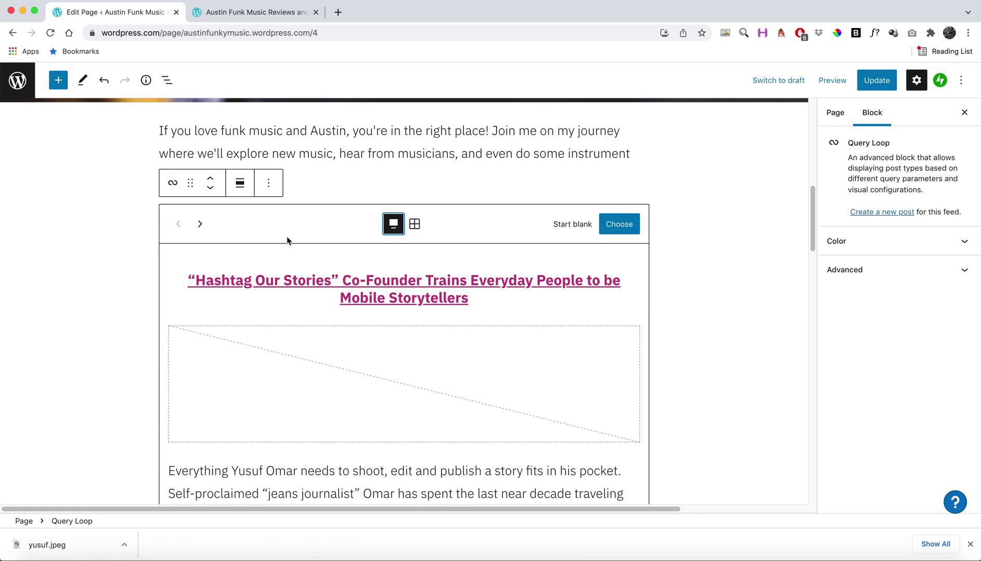
{"action": "left_click", "coordinate": [266, 183]}
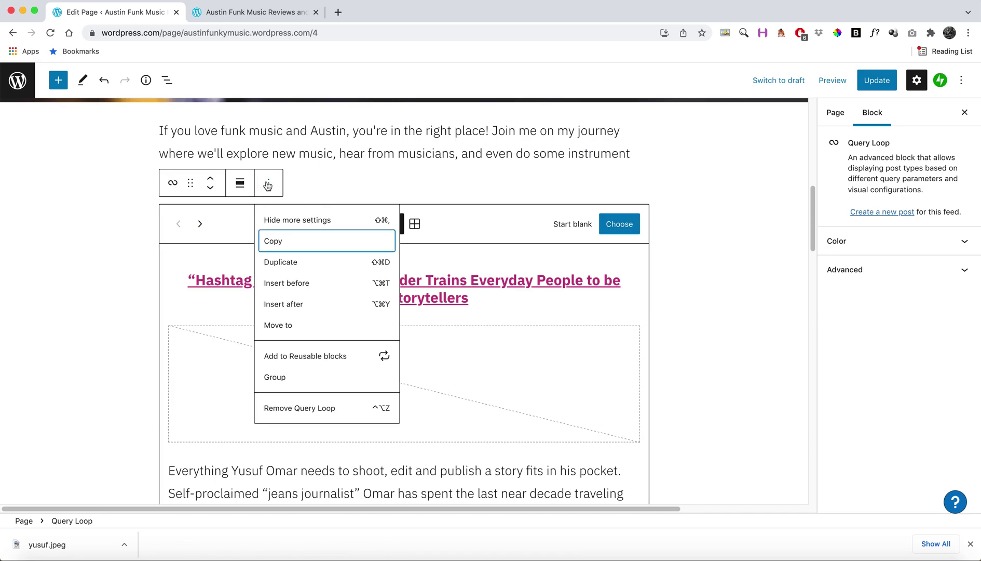
Remove the Query Loop block and start a new empty block after the intro paragraph
{"action": "left_click", "coordinate": [306, 411]}
{"action": "left_click", "coordinate": [320, 214]}
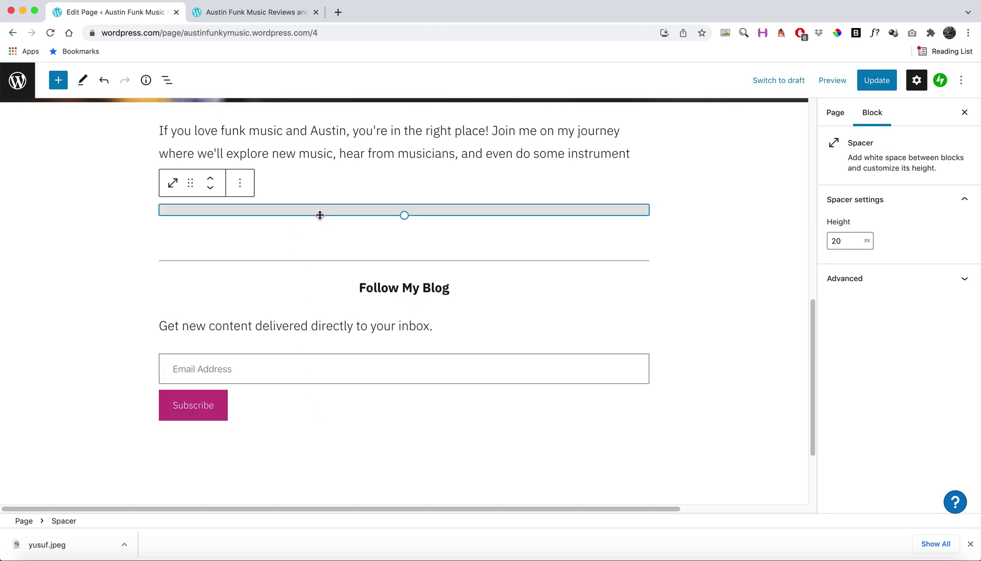
{"action": "left_click", "coordinate": [327, 198]}
{"action": "left_click", "coordinate": [291, 182]}
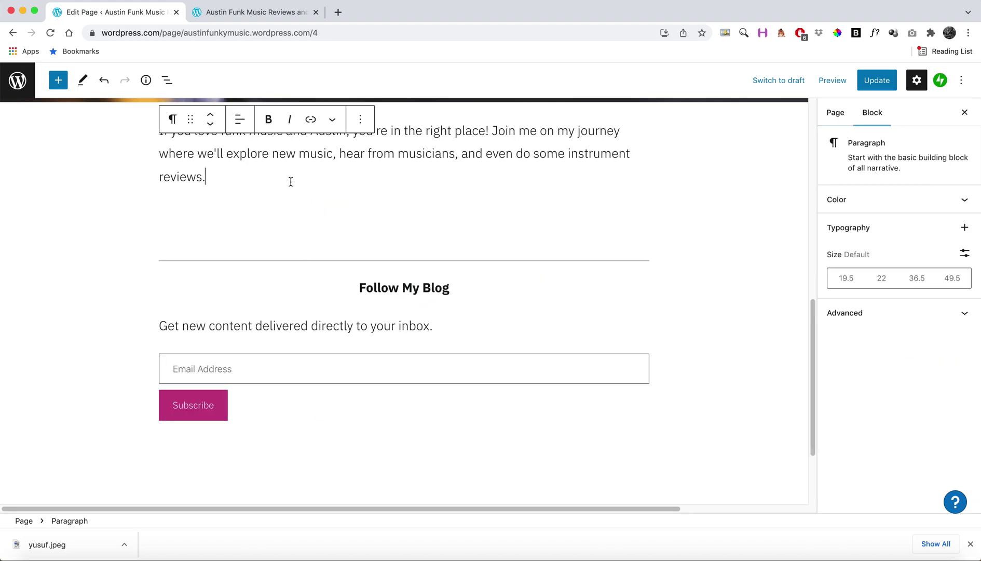
{"action": "key", "text": "Return"}
Insert a Latest Posts block by searching 'late' in the block picker
{"action": "left_click", "coordinate": [642, 208]}
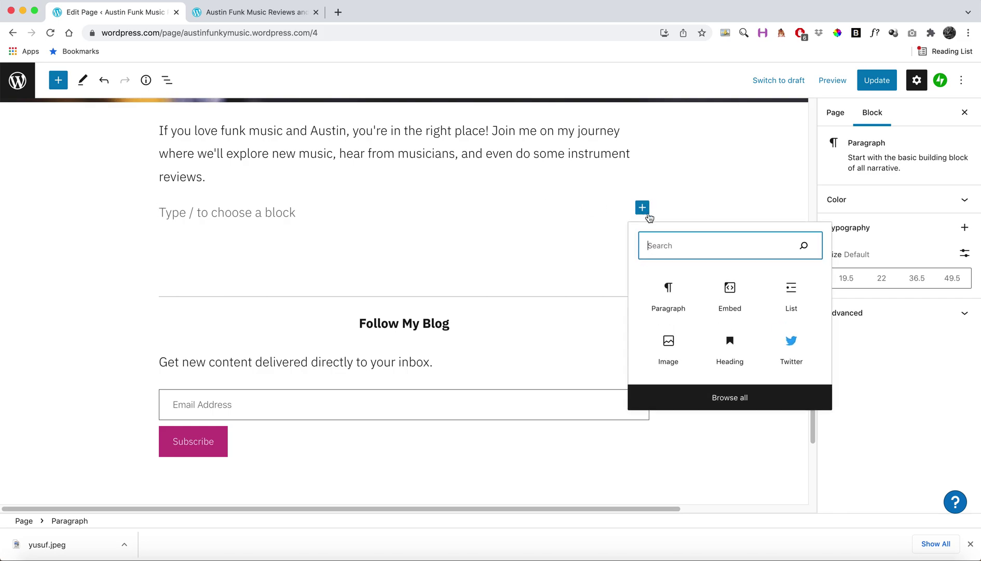
{"action": "type", "text": ";as"}
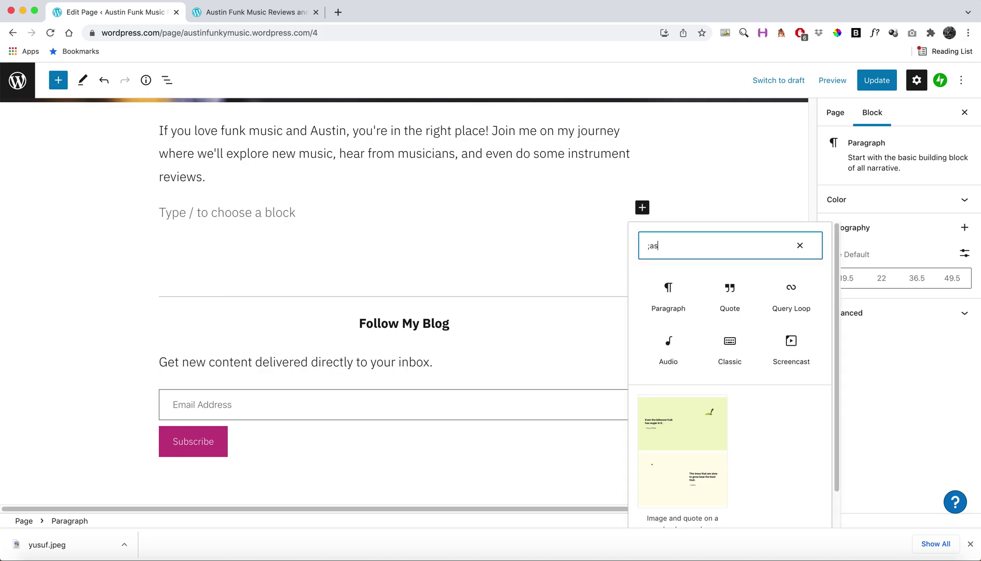
{"action": "key", "text": "BackSpace"}
{"action": "key", "text": "BackSpace"}
{"action": "key", "text": "BackSpace"}
{"action": "type", "text": "las"}
{"action": "key", "text": "BackSpace"}
{"action": "type", "text": "te"}
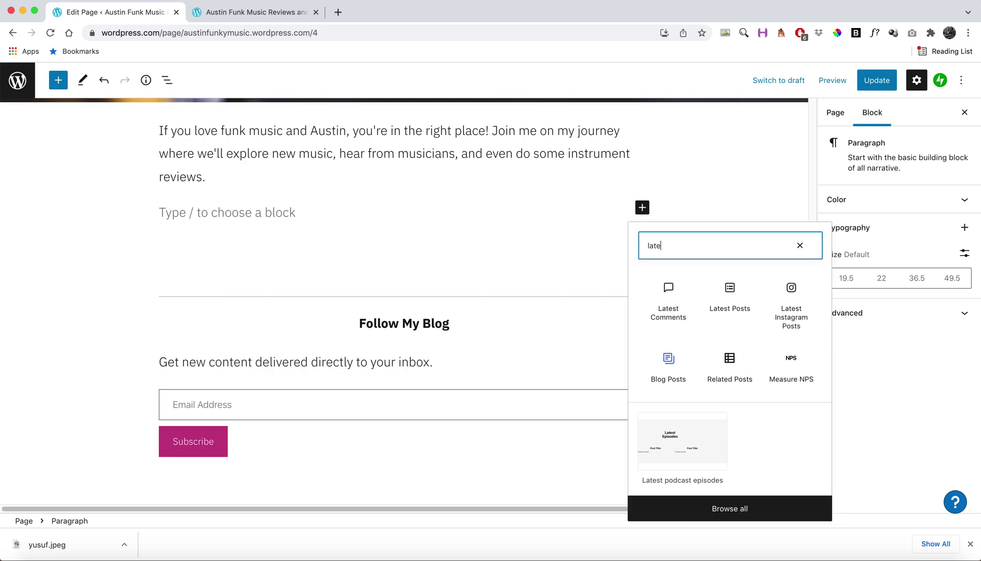
{"action": "left_click", "coordinate": [730, 299]}
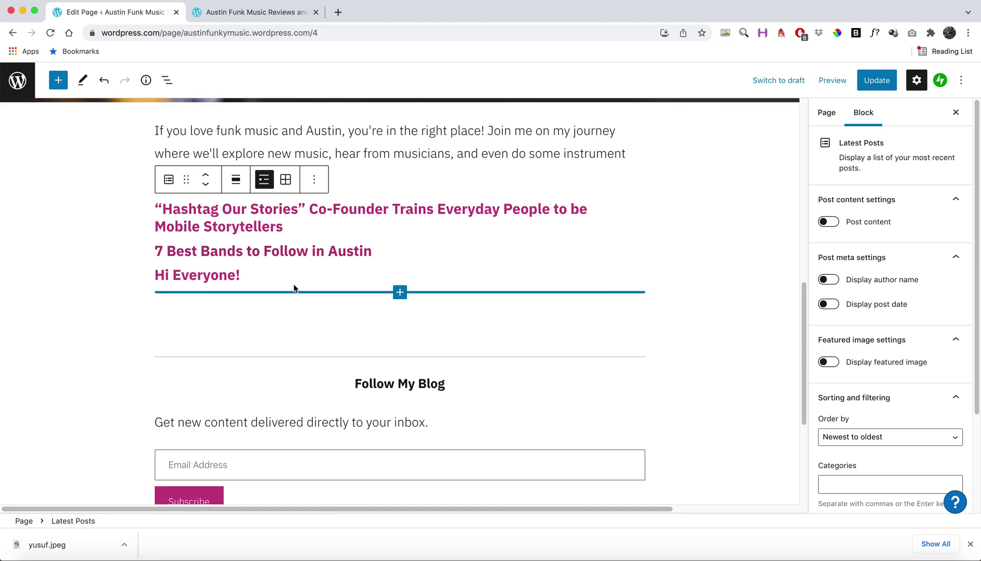
Switch the Latest Posts block to a three-column grid layout
{"action": "scroll", "coordinate": [294, 259], "scroll_direction": "up", "scroll_amount": 1}
{"action": "left_click", "coordinate": [285, 192]}
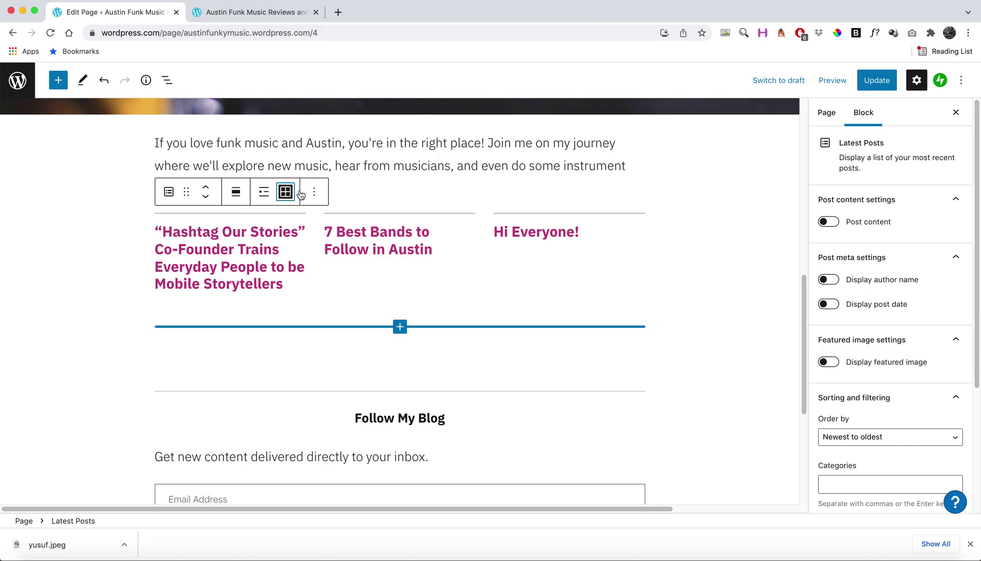
{"action": "left_click", "coordinate": [397, 165]}
{"action": "scroll", "coordinate": [397, 166], "scroll_direction": "down", "scroll_amount": 1}
{"action": "scroll", "coordinate": [396, 164], "scroll_direction": "up", "scroll_amount": 3}
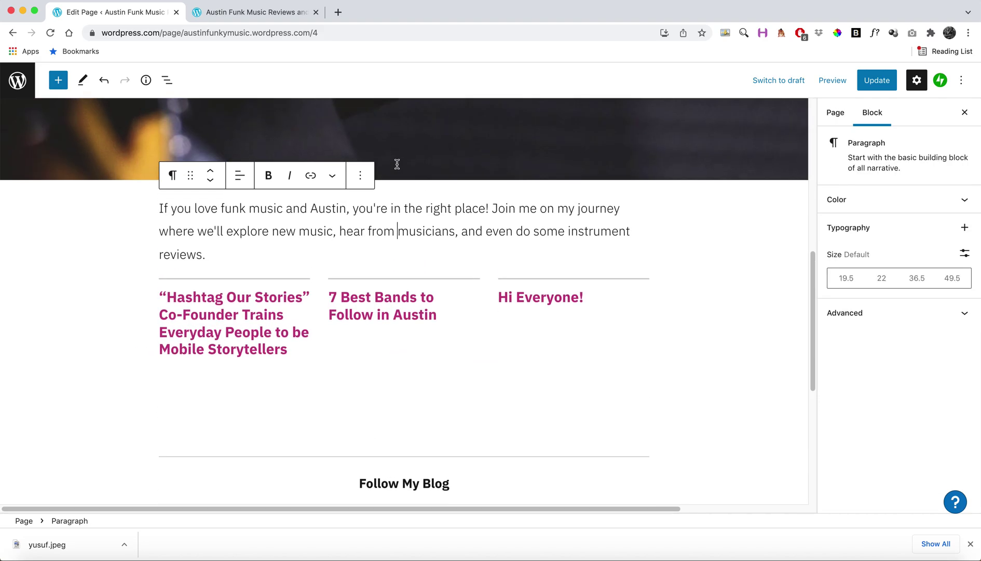
{"action": "scroll", "coordinate": [396, 163], "scroll_direction": "down", "scroll_amount": 2}
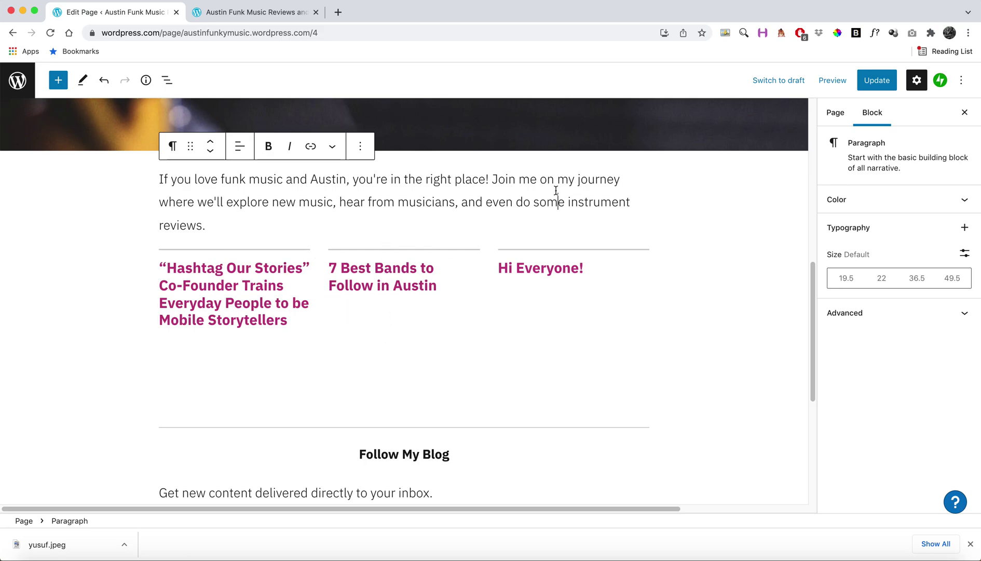
Update the Welcome page and check the three-column post grid on the live site
{"action": "left_click", "coordinate": [885, 80]}
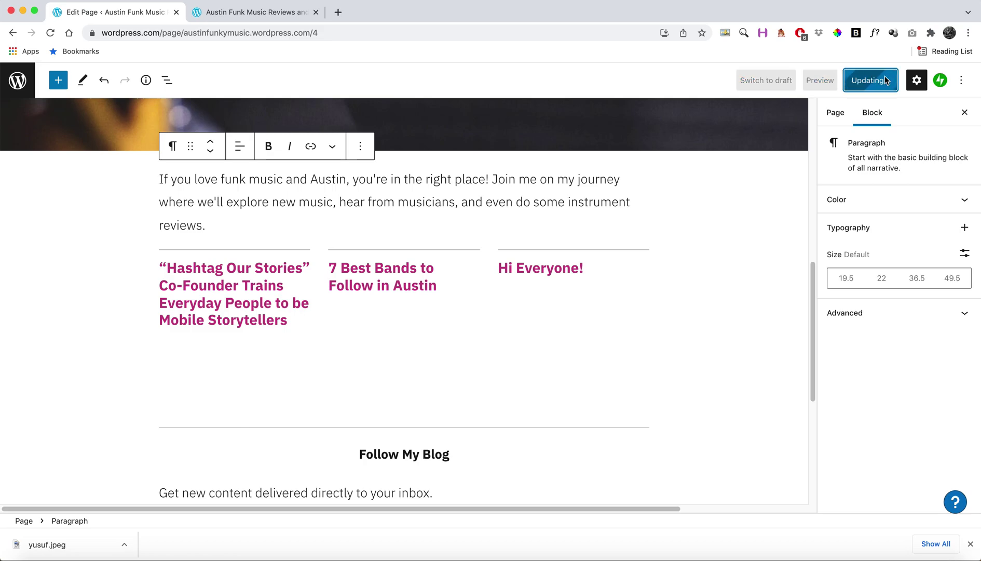
{"action": "left_click", "coordinate": [257, 12]}
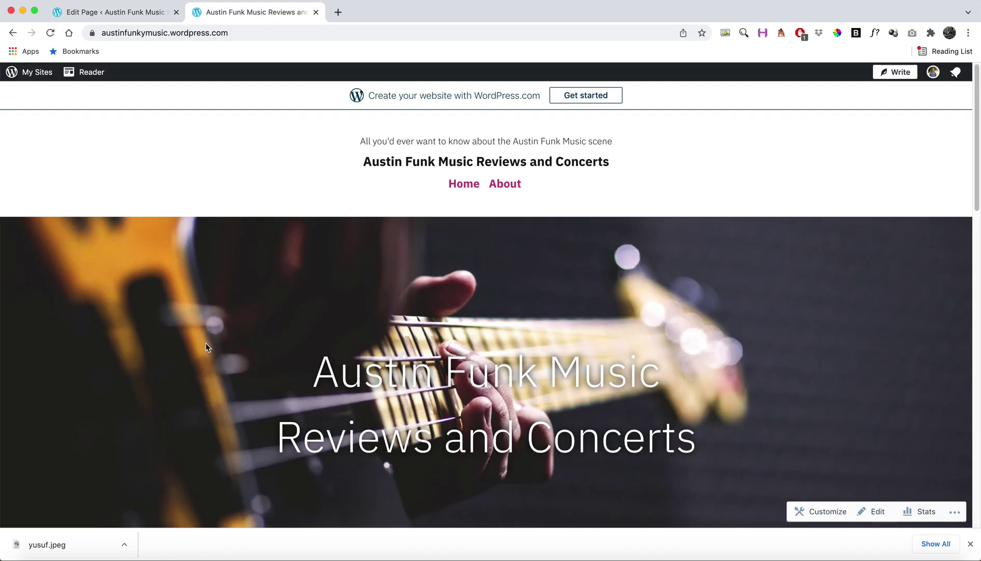
{"action": "scroll", "coordinate": [205, 442], "scroll_direction": "down", "scroll_amount": 10}
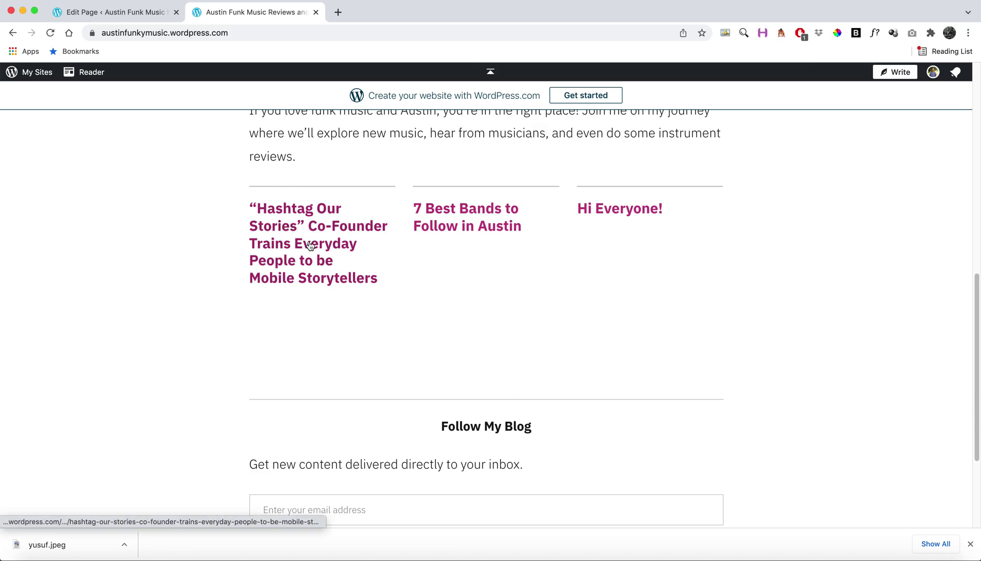
{"action": "scroll", "coordinate": [310, 245], "scroll_direction": "up", "scroll_amount": 10}
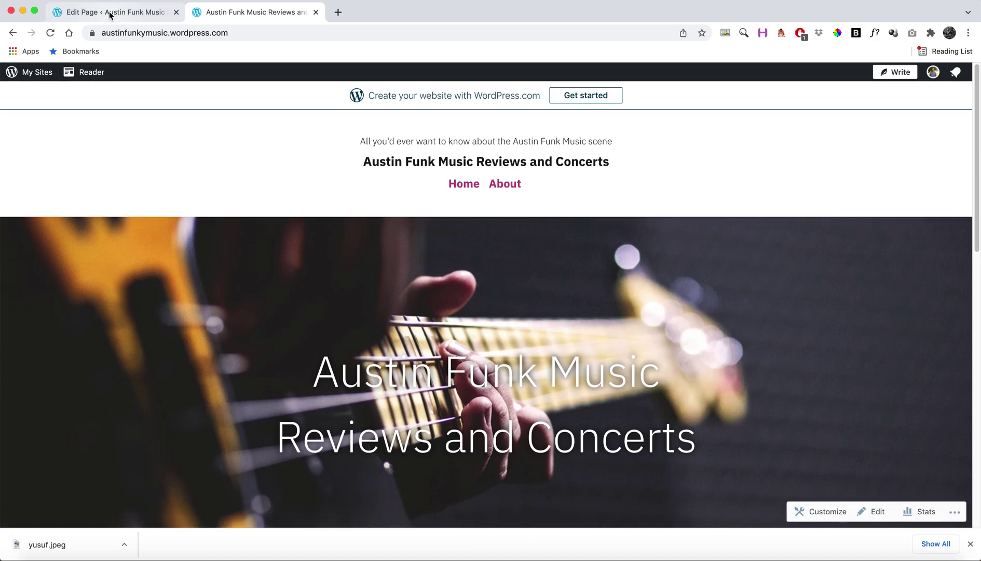
Return to the editor and go to the site's Pages list via the WordPress logo
{"action": "left_click", "coordinate": [110, 14]}
{"action": "left_click", "coordinate": [16, 81]}
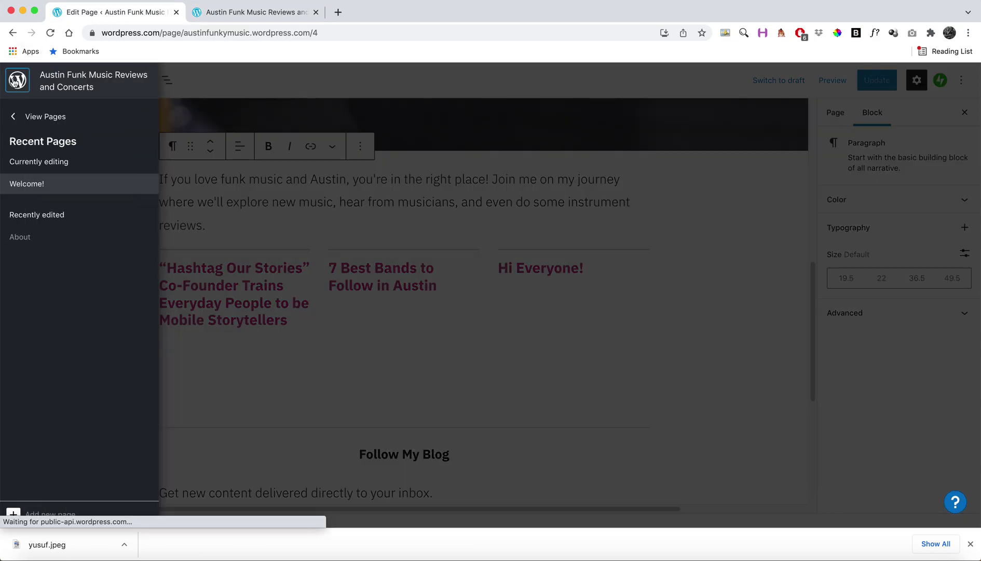
{"action": "left_click", "coordinate": [34, 116]}
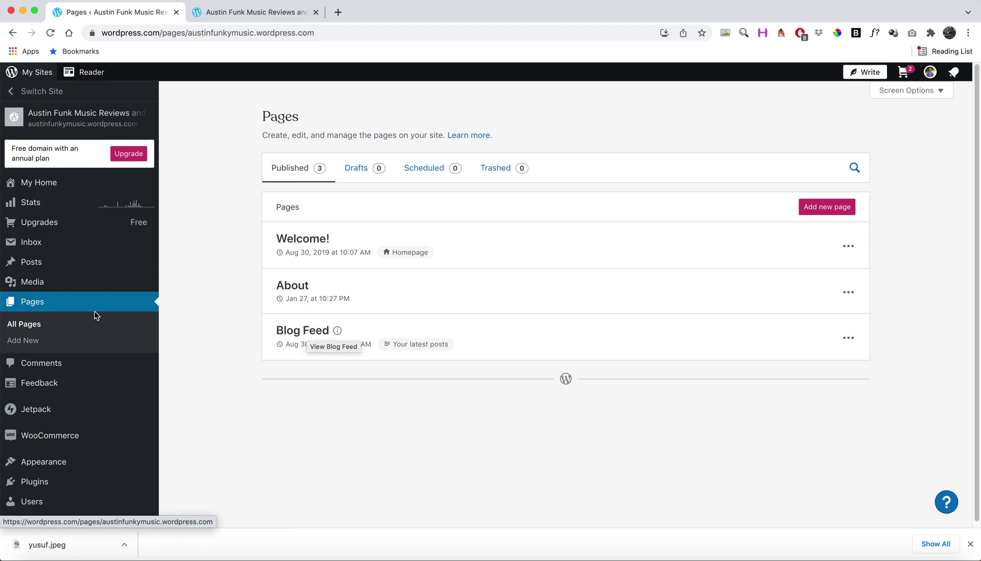
Add a new page, browse the Blog layouts, and start from a Blank page
{"action": "left_click", "coordinate": [835, 206]}
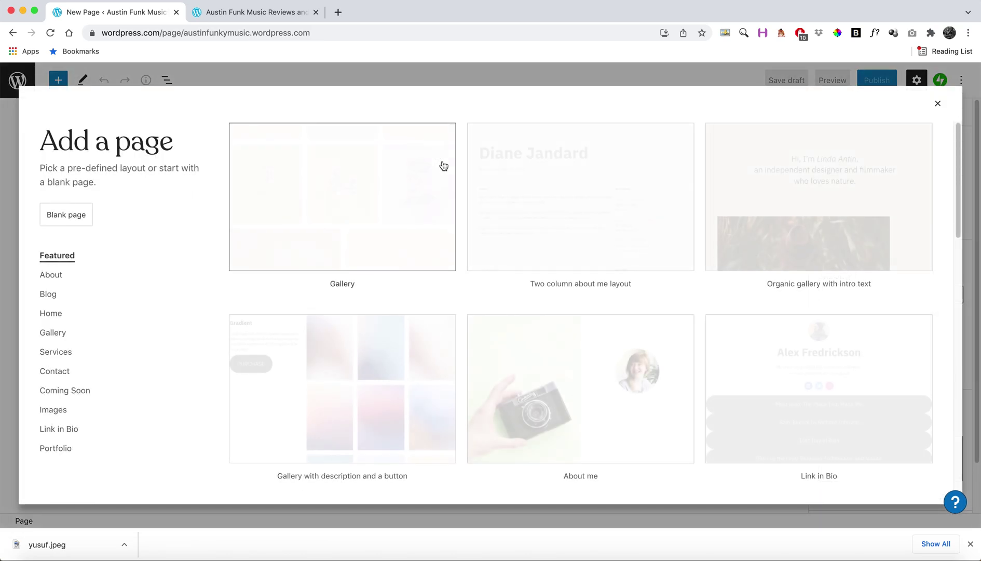
{"action": "left_click", "coordinate": [49, 294]}
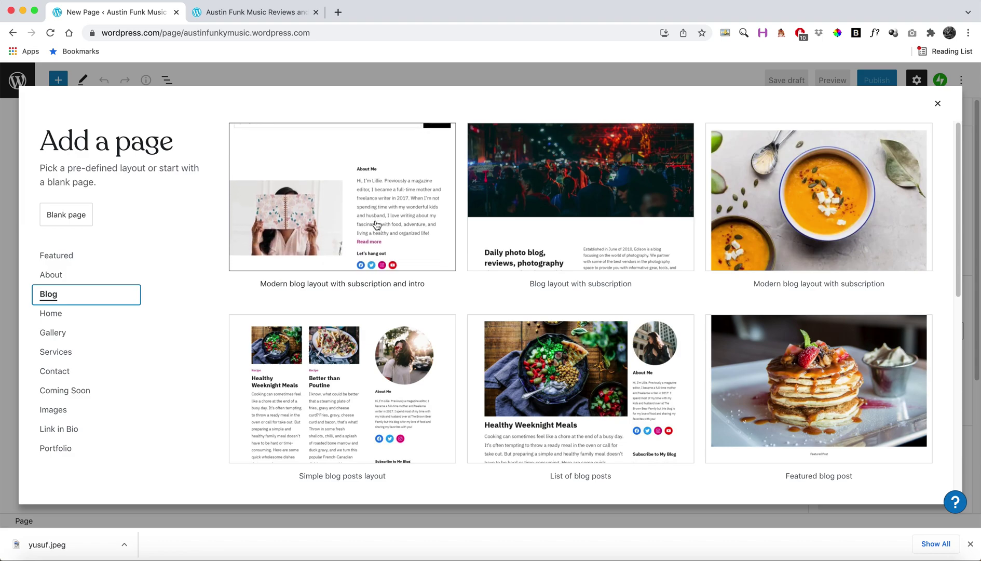
{"action": "left_click", "coordinate": [64, 220]}
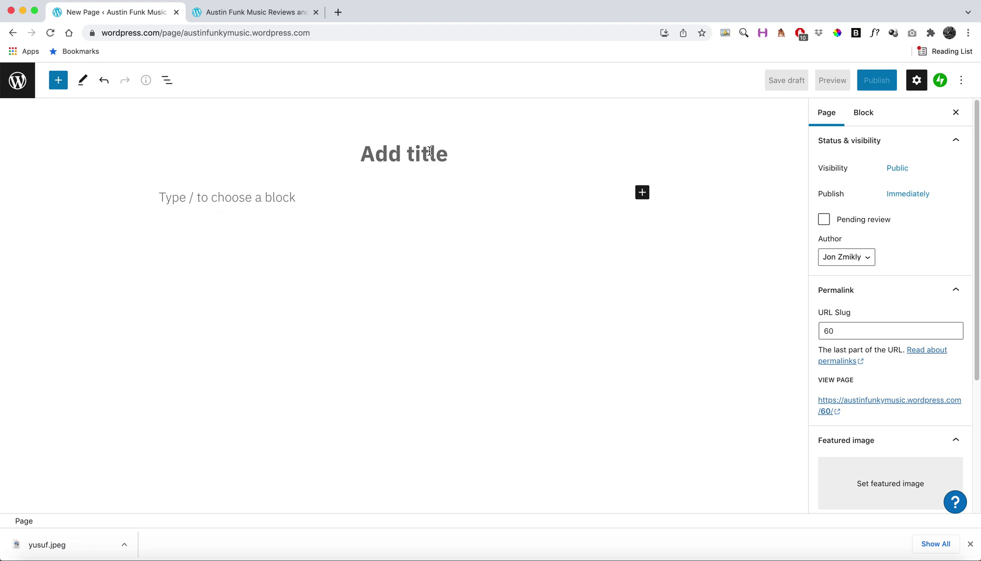
Title the new page 'Blog Posts', publish it, and return to the Pages list
{"action": "type", "text": "Blog Posts"}
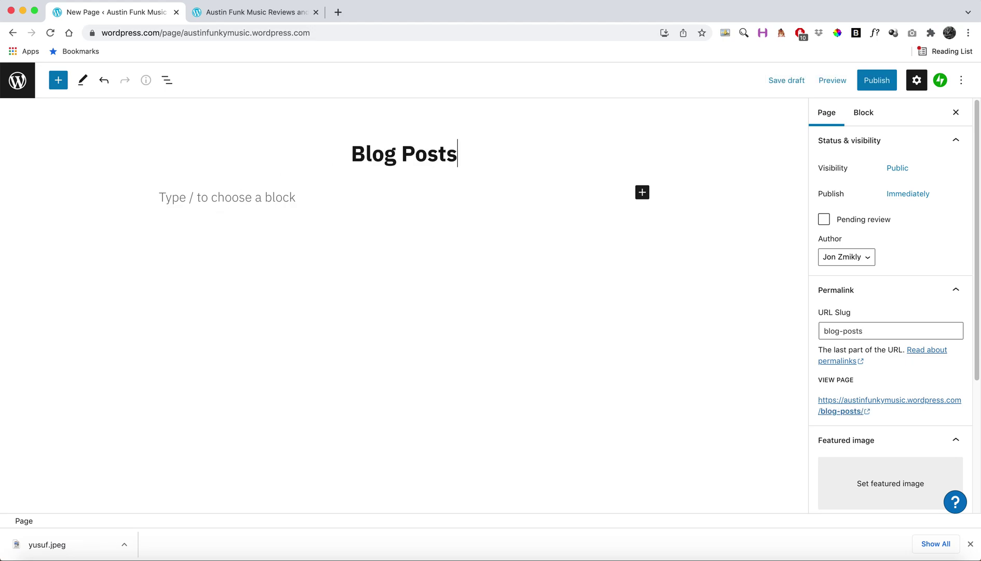
{"action": "left_click", "coordinate": [303, 197]}
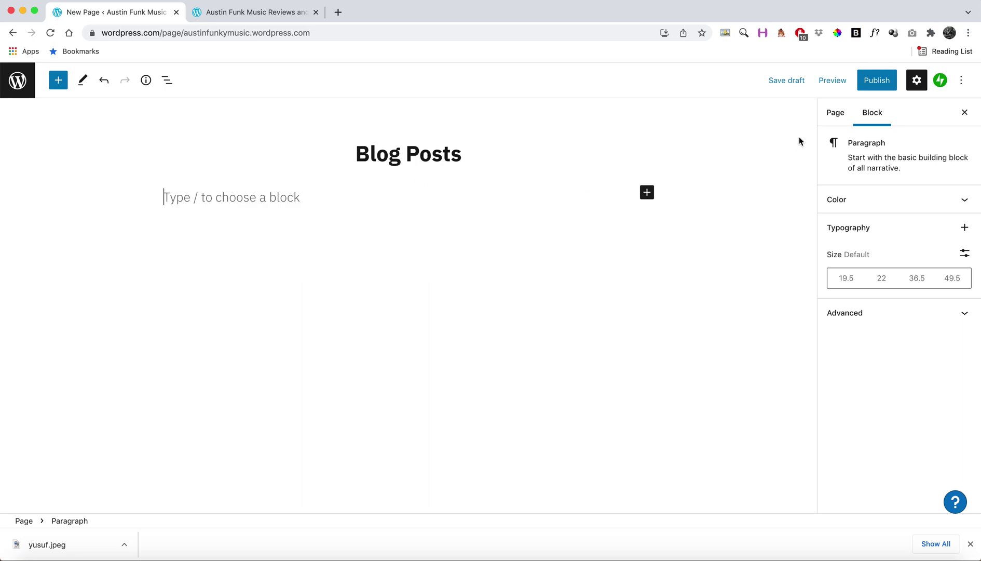
{"action": "left_click", "coordinate": [886, 83]}
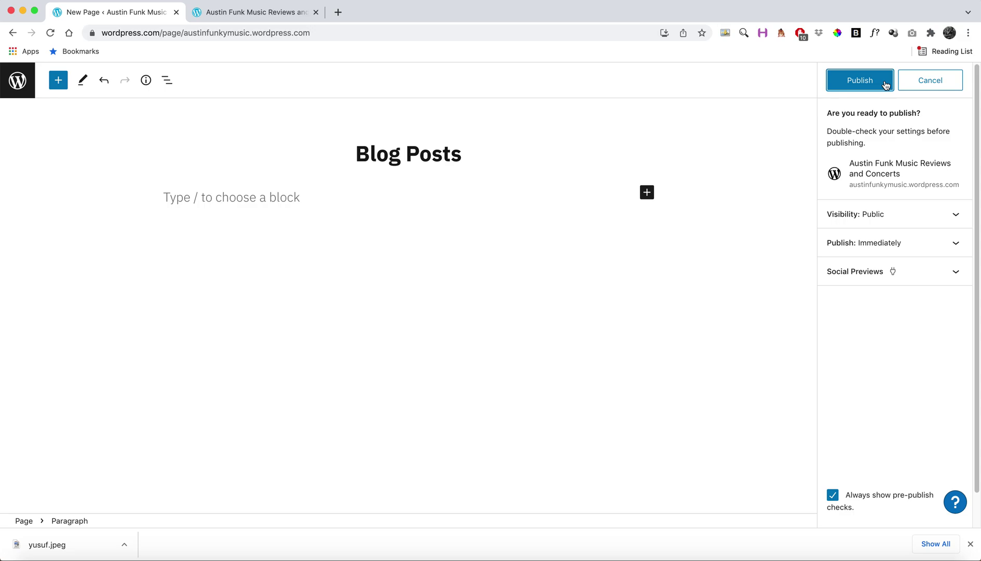
{"action": "left_click", "coordinate": [878, 81]}
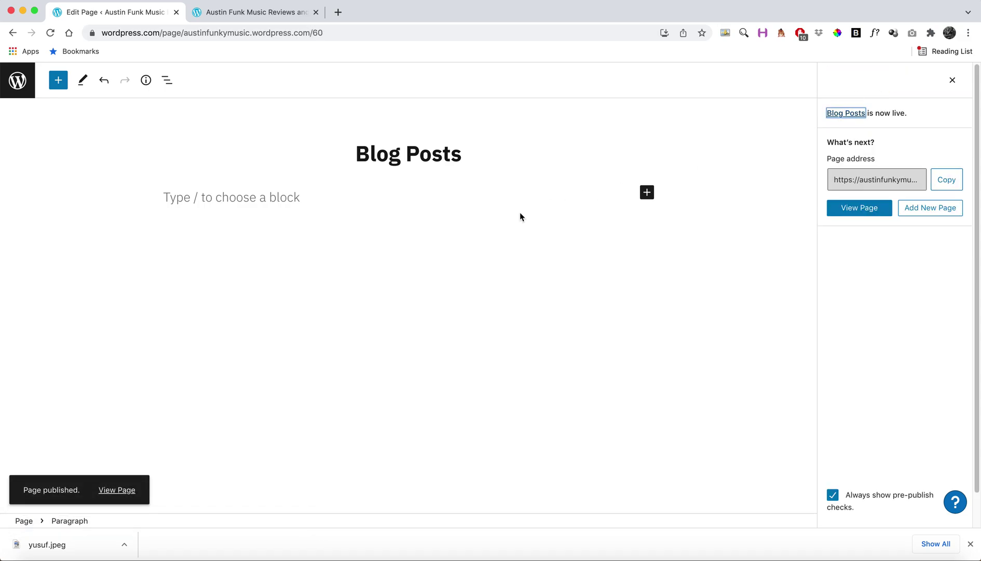
{"action": "left_click", "coordinate": [289, 196]}
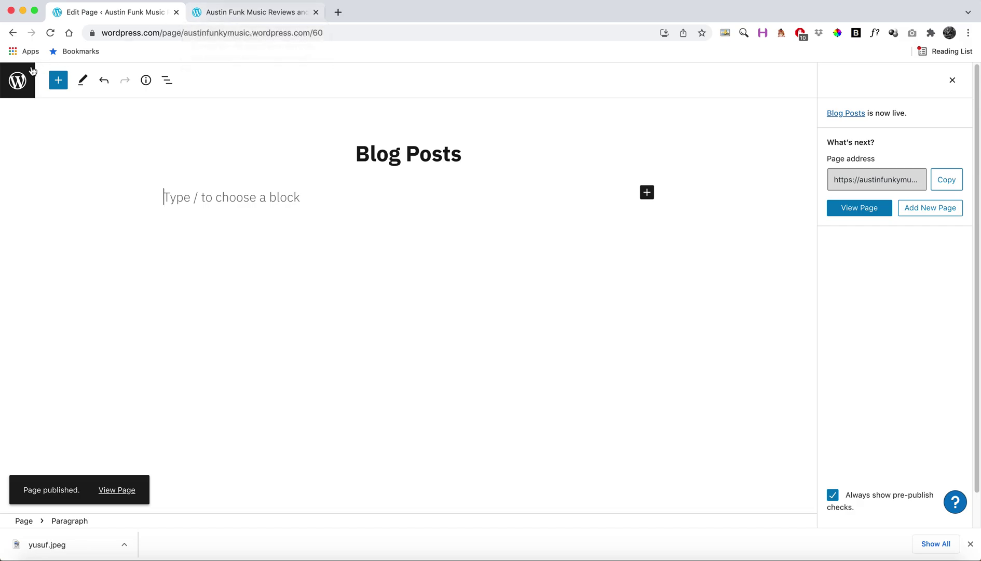
{"action": "left_click", "coordinate": [14, 84]}
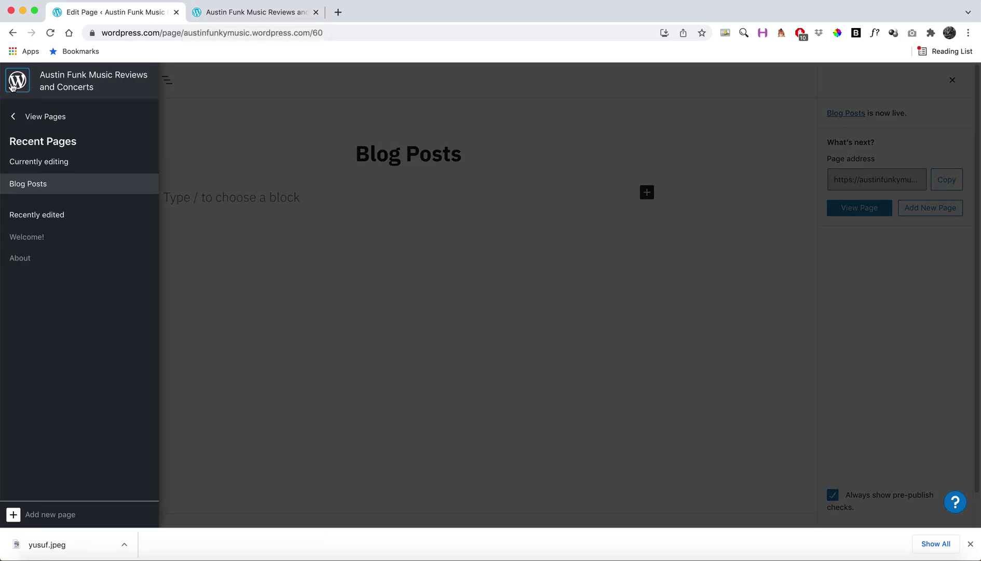
{"action": "left_click", "coordinate": [22, 123]}
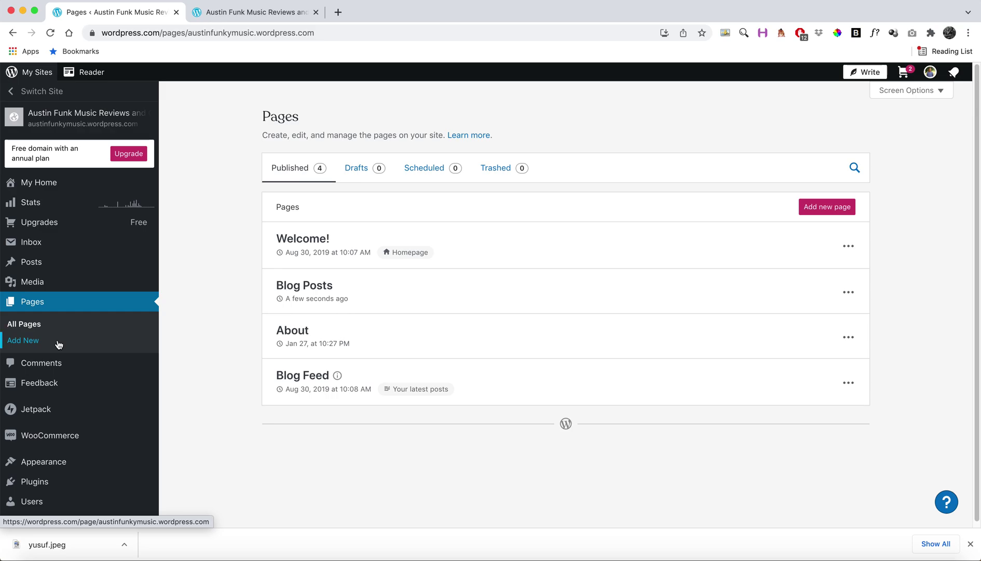
Add the Blog Posts page to the Primary menu after Home and About
{"action": "mouse_move", "coordinate": [54, 412]}
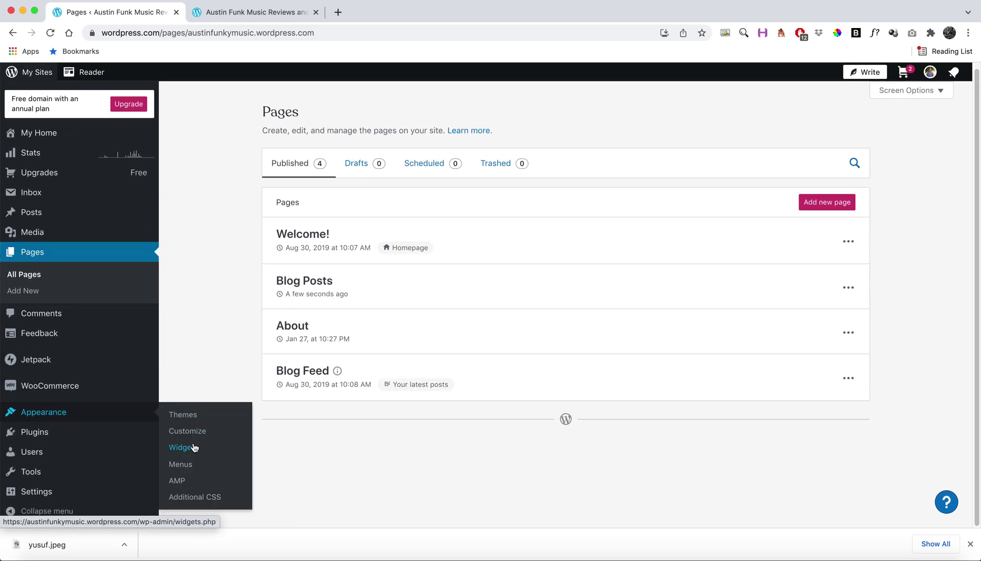
{"action": "left_click", "coordinate": [185, 465]}
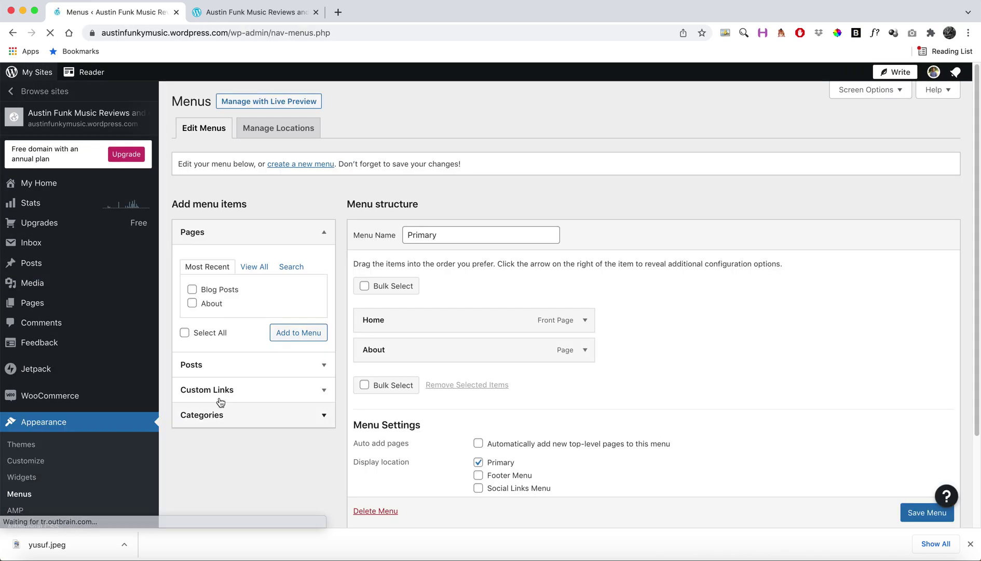
{"action": "left_click", "coordinate": [205, 290]}
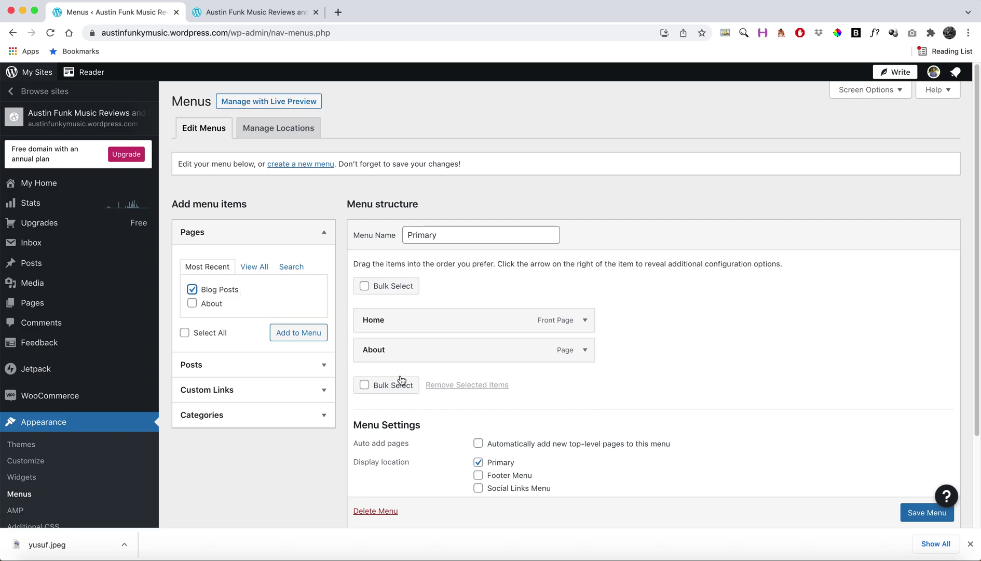
{"action": "left_click", "coordinate": [323, 336]}
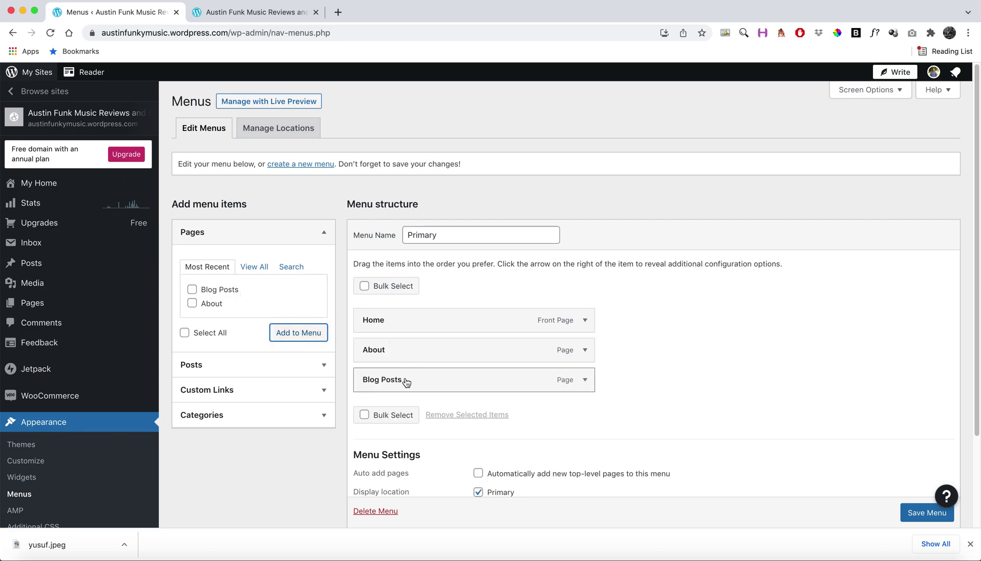
{"action": "mouse_move", "coordinate": [407, 383]}
{"action": "left_mouse_down"}
{"action": "mouse_move", "coordinate": [405, 342]}
{"action": "mouse_move", "coordinate": [409, 381]}
{"action": "left_mouse_up"}
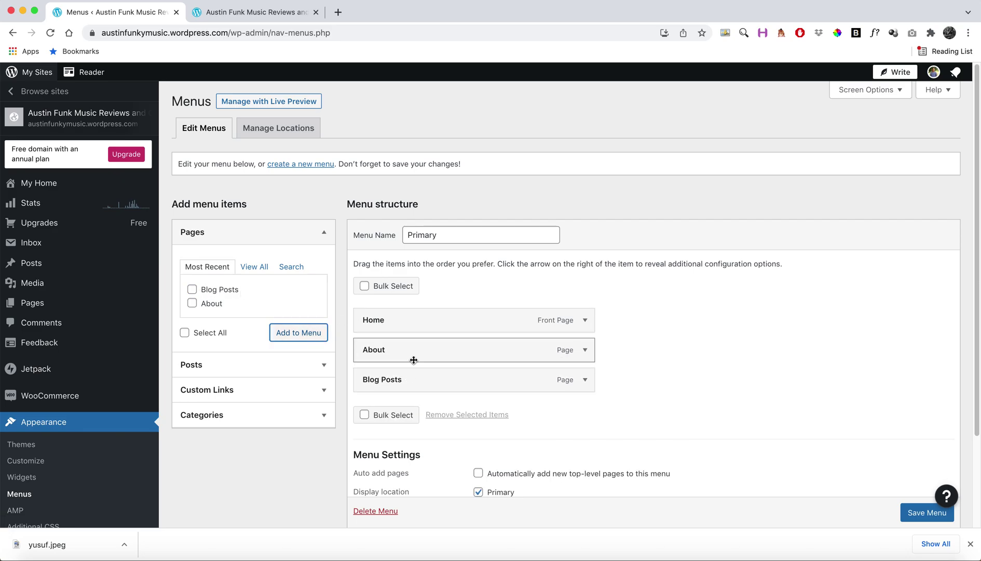
Save the Primary menu and view the live site
{"action": "scroll", "coordinate": [460, 357], "scroll_direction": "down", "scroll_amount": 2}
{"action": "scroll", "coordinate": [492, 394], "scroll_direction": "down", "scroll_amount": 3}
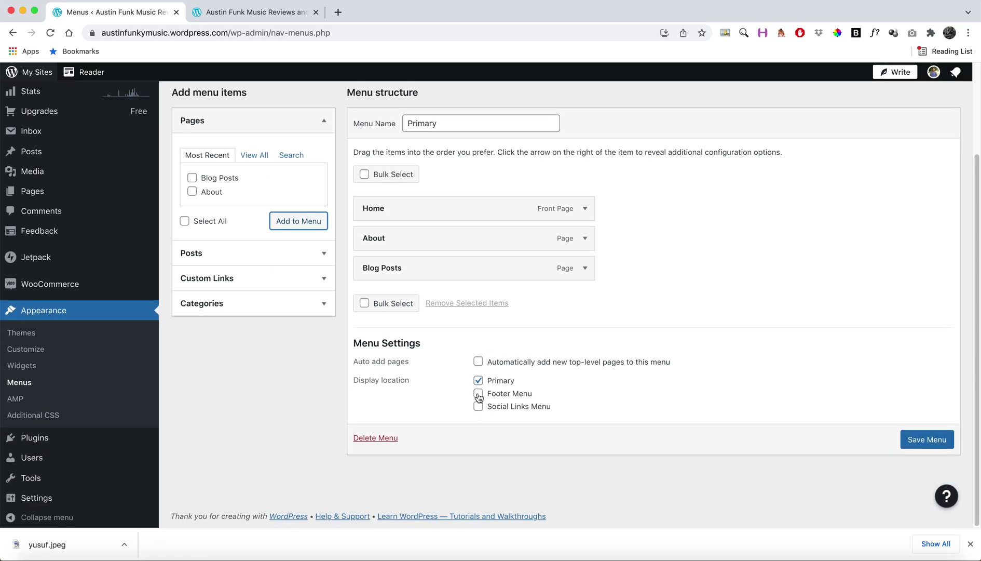
{"action": "left_click", "coordinate": [913, 439]}
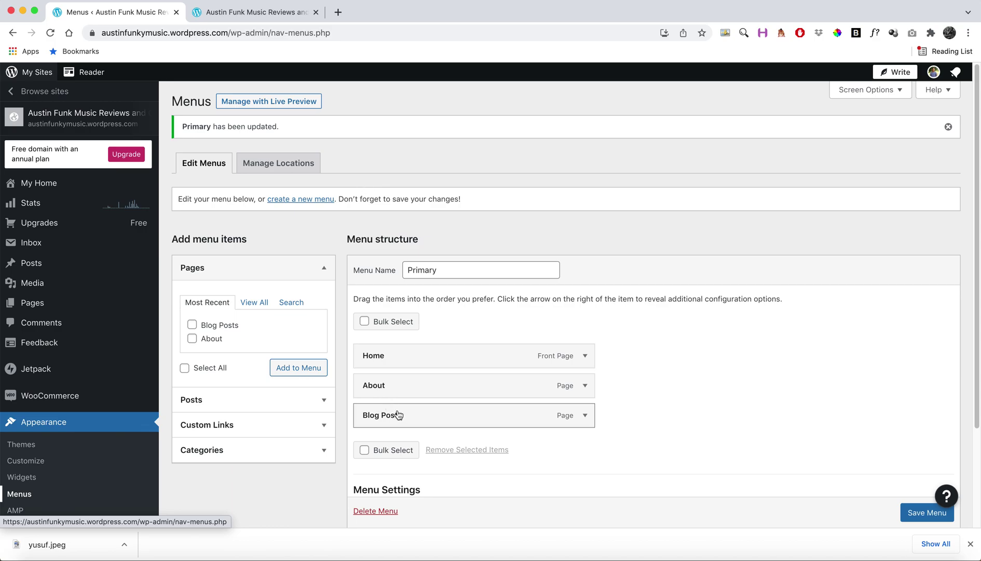
{"action": "left_click", "coordinate": [240, 12]}
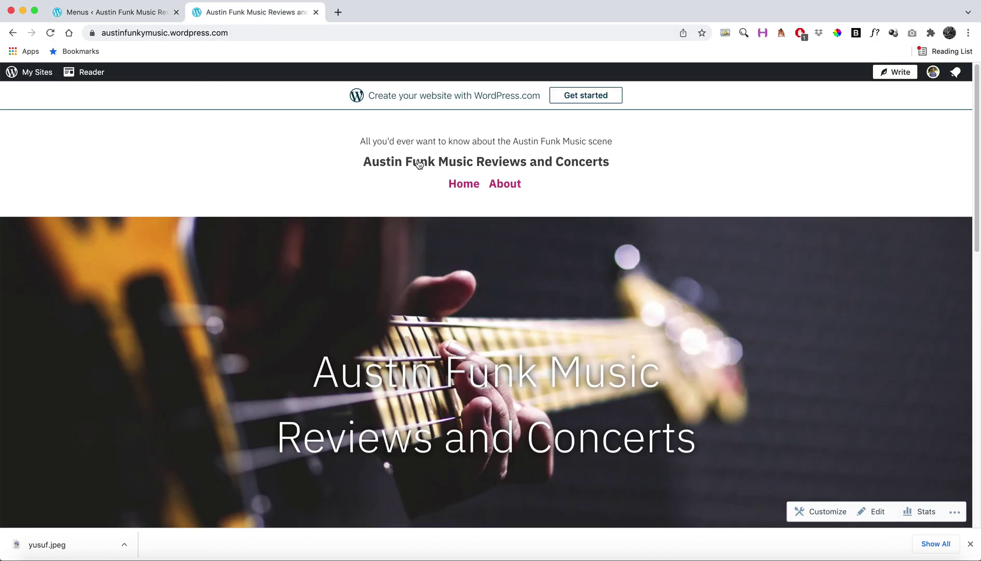
{"action": "left_click", "coordinate": [447, 161]}
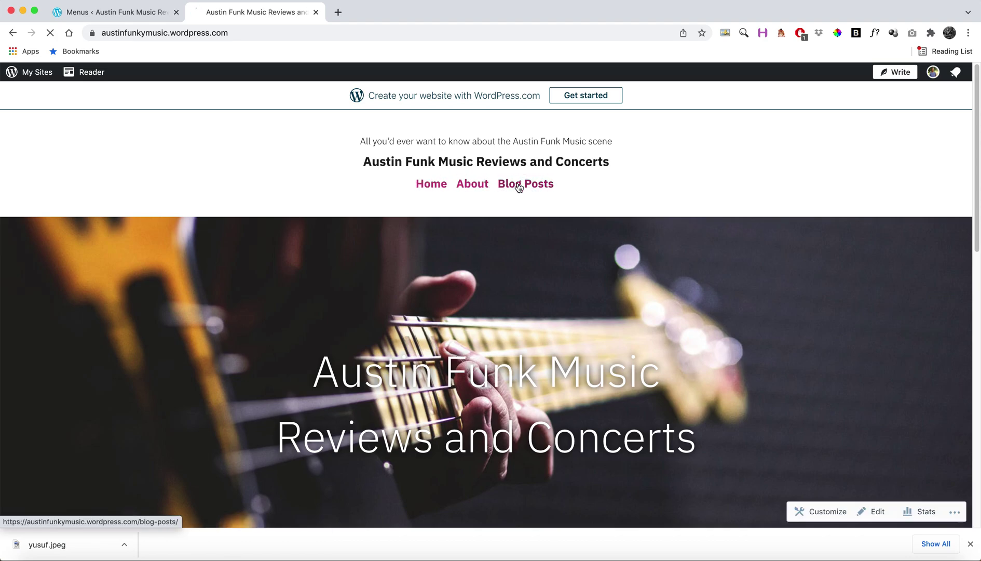
{"action": "left_click", "coordinate": [519, 187]}
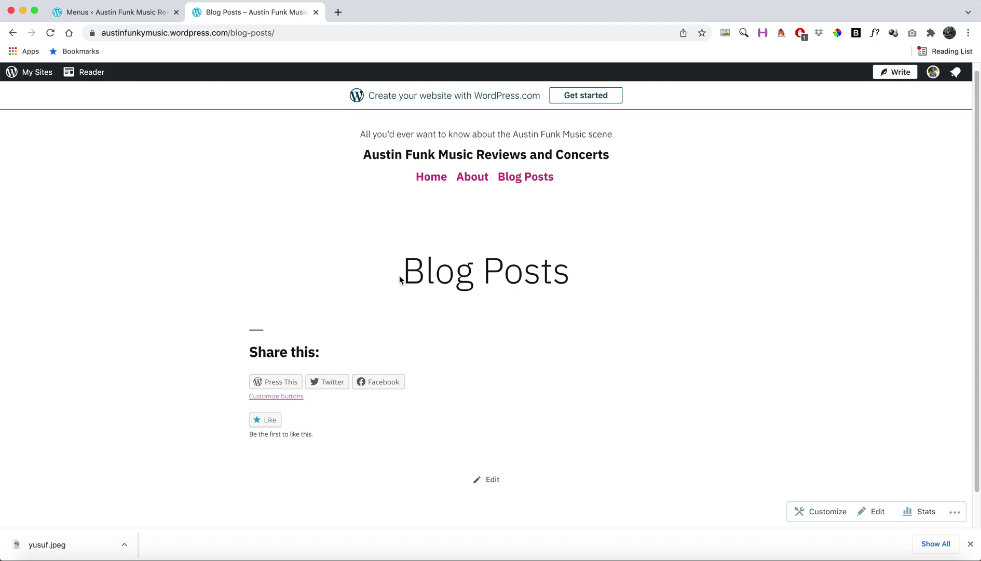
{"action": "left_click_drag", "start_coordinate": [407, 275], "coordinate": [574, 278]}
{"action": "left_click", "coordinate": [577, 280]}
{"action": "left_click", "coordinate": [123, 14]}
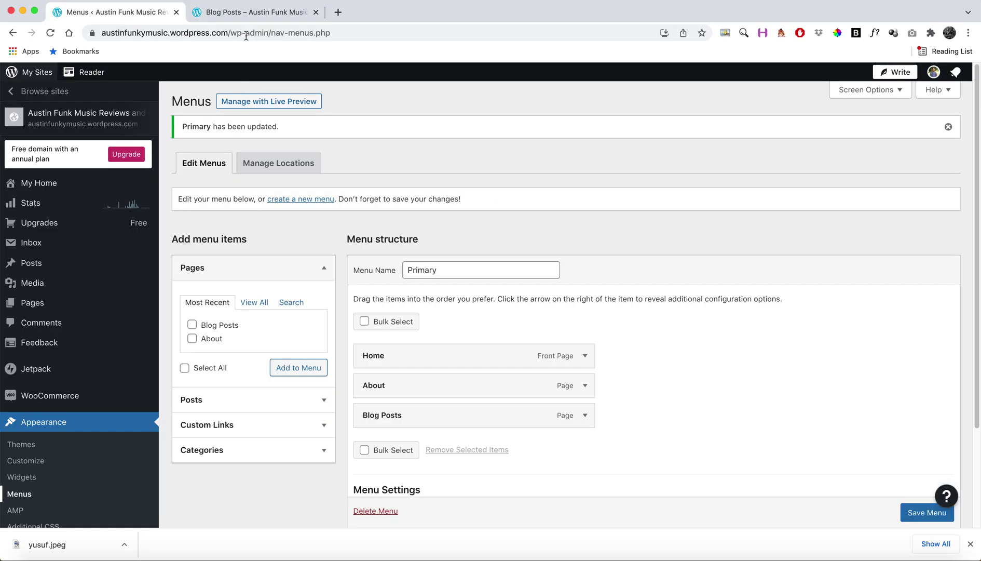
{"action": "left_click", "coordinate": [254, 11]}
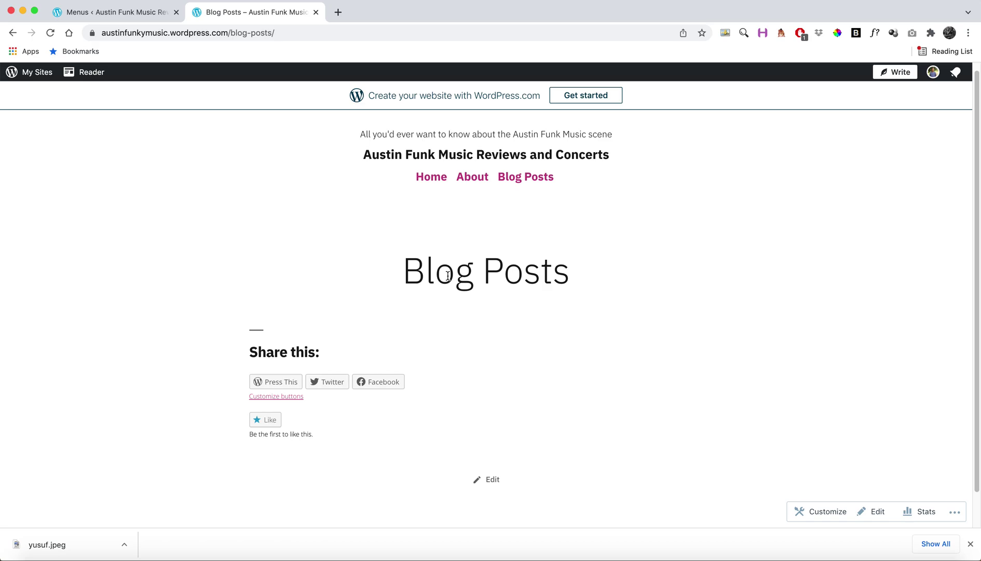
{"action": "left_click", "coordinate": [96, 14]}
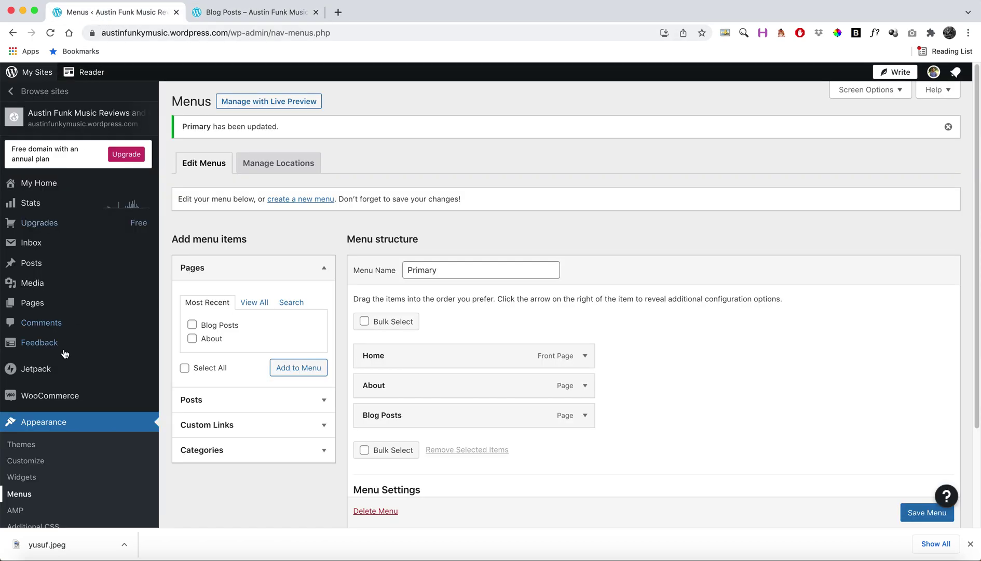
{"action": "scroll", "coordinate": [64, 353], "scroll_direction": "down", "scroll_amount": 5}
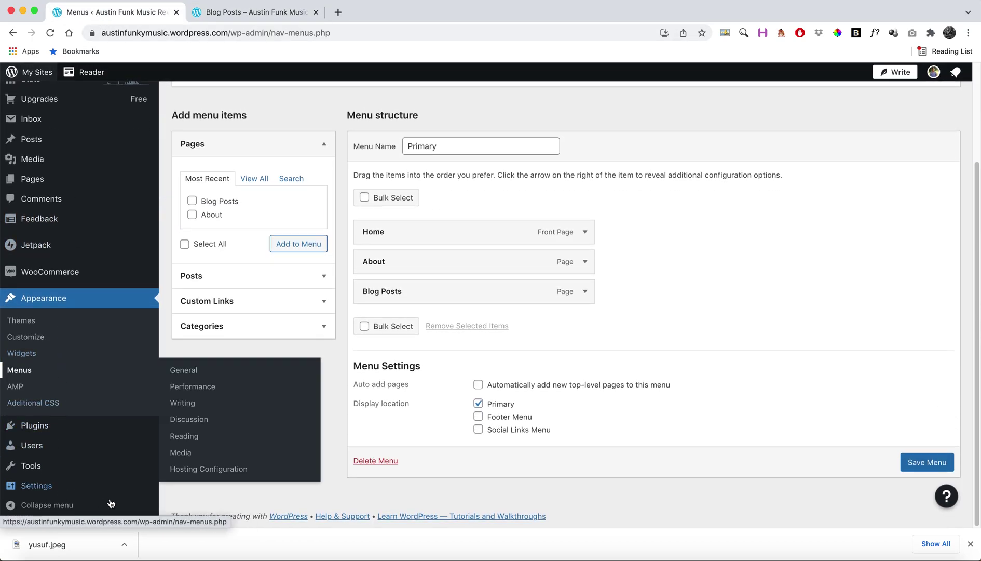
In Reading settings, keep Welcome! as homepage, set Blog Posts as posts page, and save
{"action": "mouse_move", "coordinate": [107, 491]}
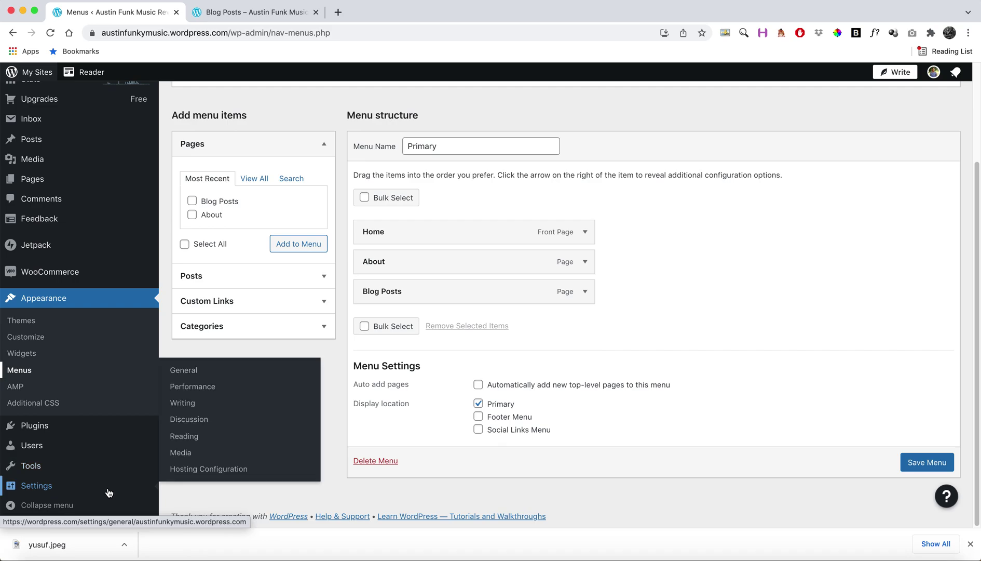
{"action": "left_click", "coordinate": [187, 439]}
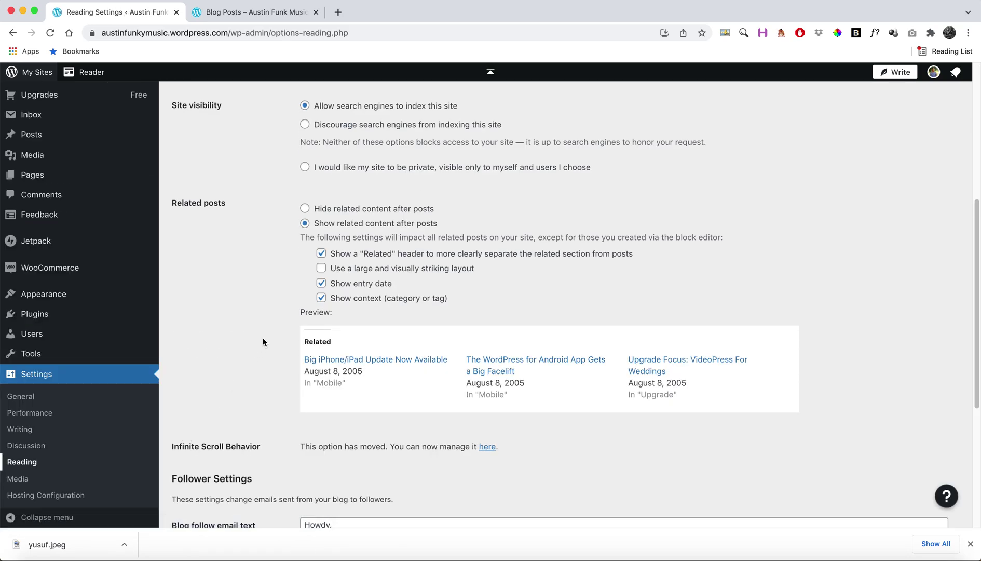
{"action": "scroll", "coordinate": [263, 338], "scroll_direction": "up", "scroll_amount": 10}
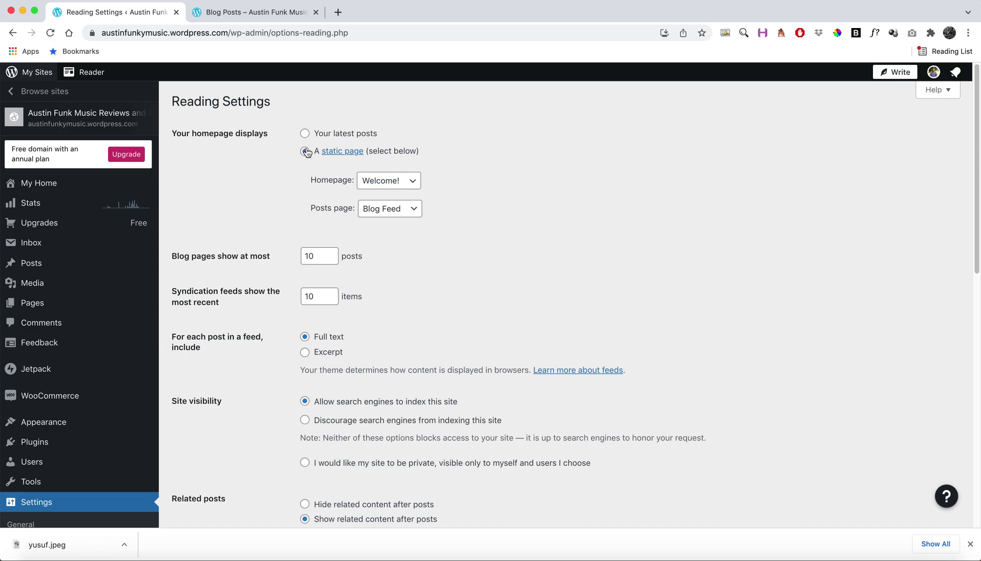
{"action": "left_click", "coordinate": [387, 187]}
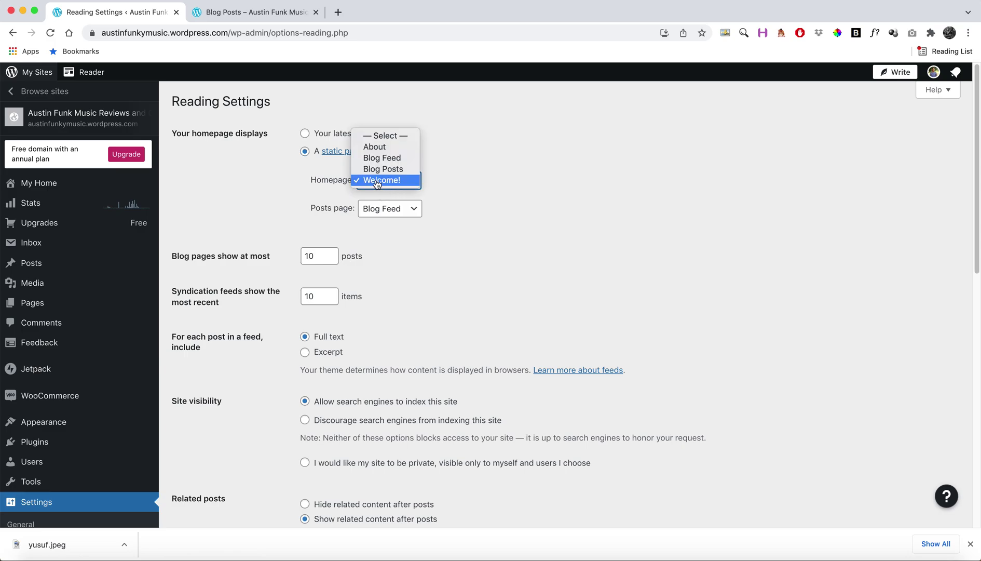
{"action": "left_click", "coordinate": [377, 180]}
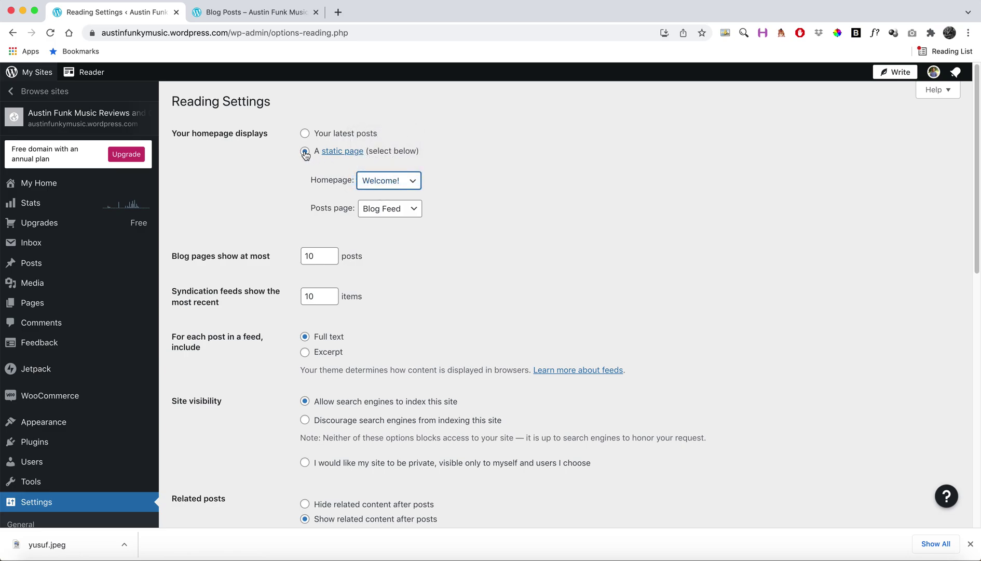
{"action": "left_click", "coordinate": [383, 210]}
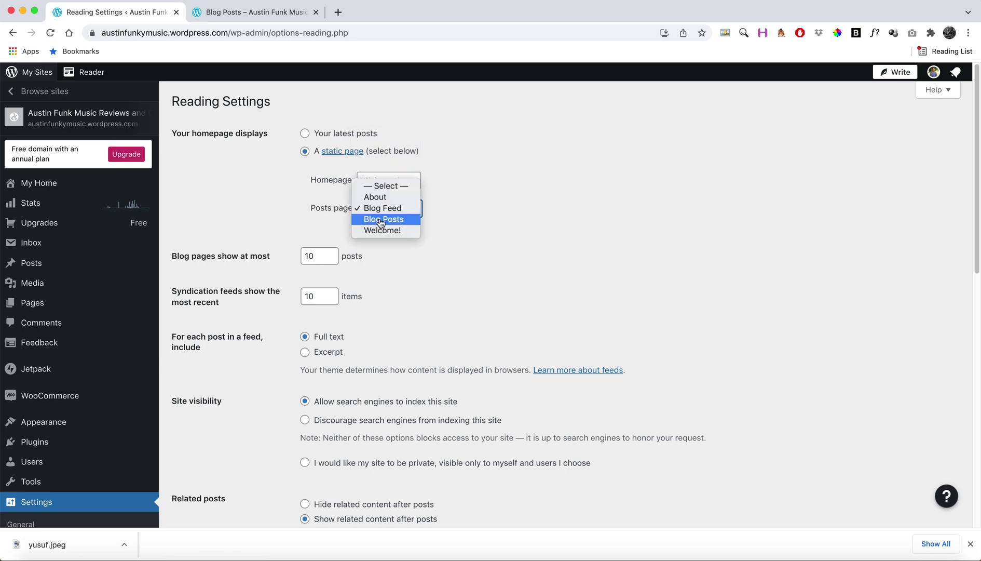
{"action": "left_click", "coordinate": [382, 221]}
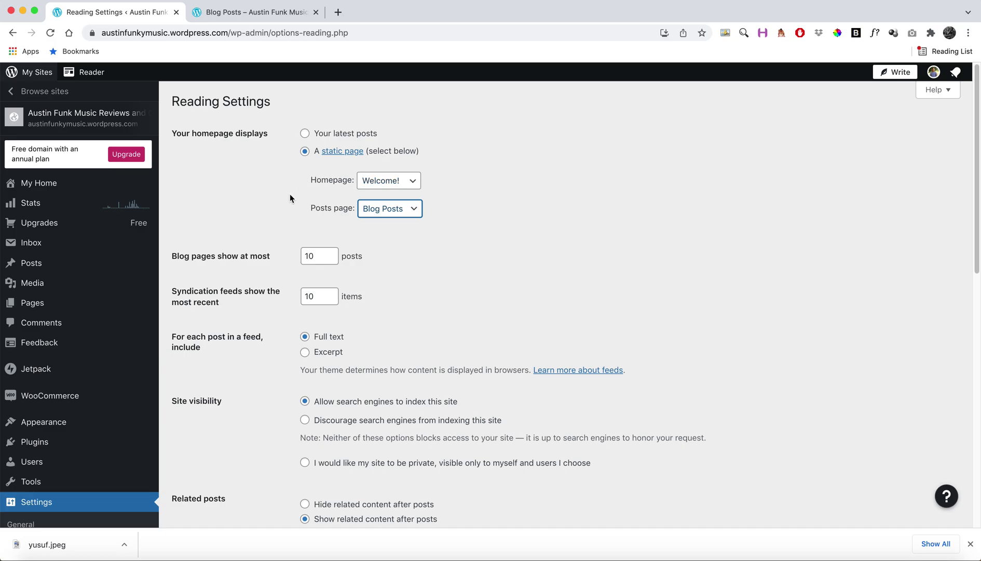
{"action": "scroll", "coordinate": [290, 194], "scroll_direction": "down", "scroll_amount": 15}
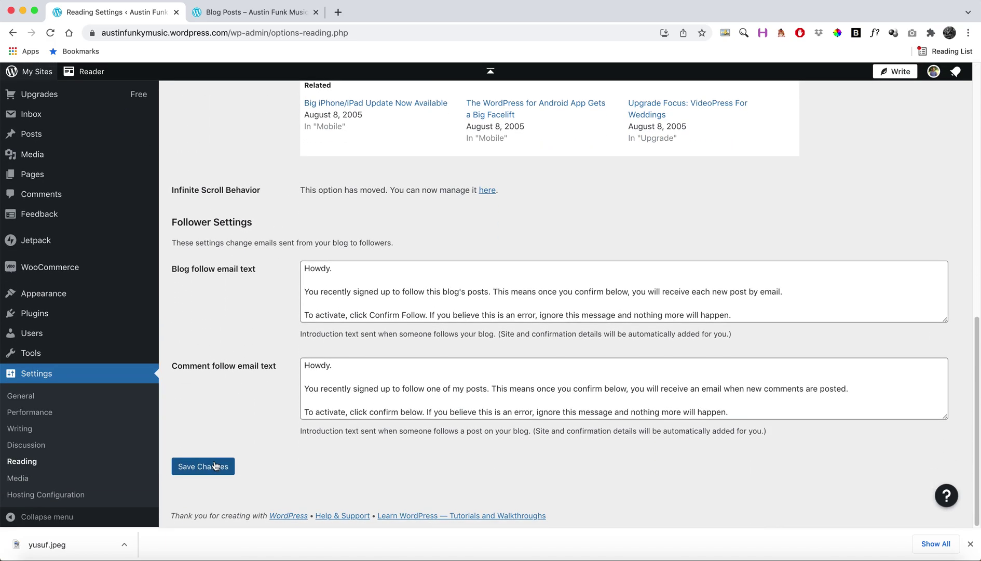
{"action": "left_click", "coordinate": [216, 465]}
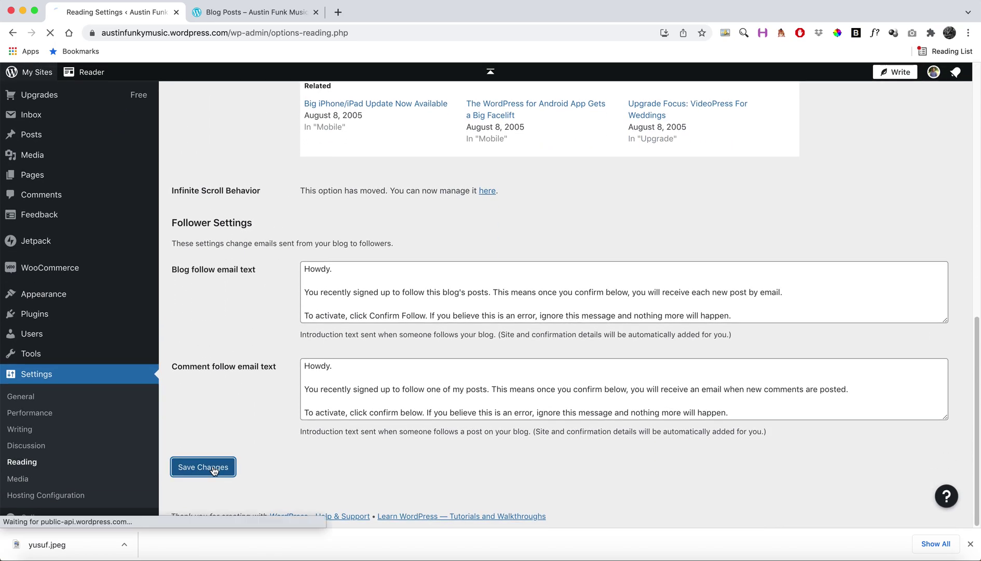
{"action": "left_click", "coordinate": [239, 7]}
{"action": "left_click", "coordinate": [50, 32]}
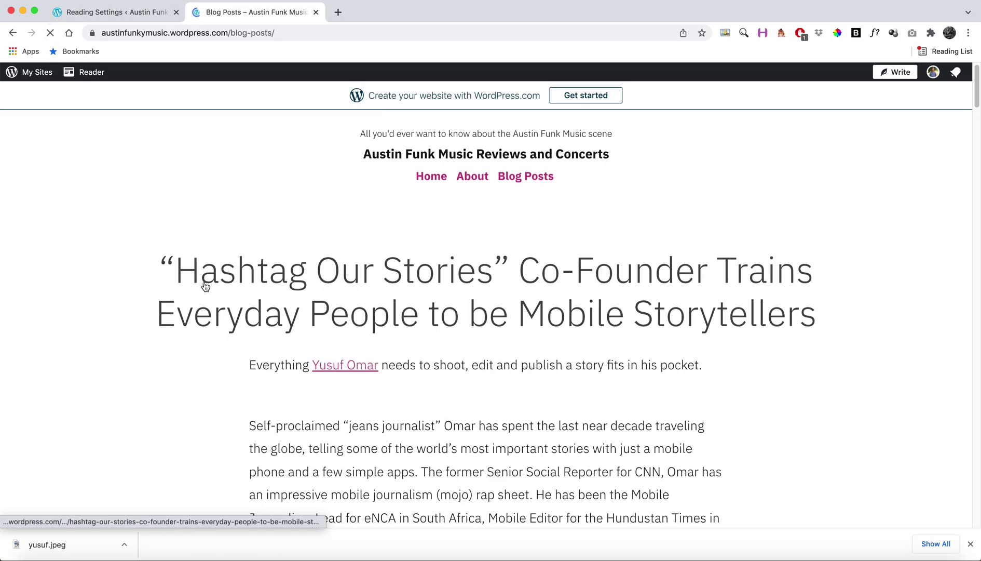
{"action": "scroll", "coordinate": [204, 283], "scroll_direction": "down", "scroll_amount": 15}
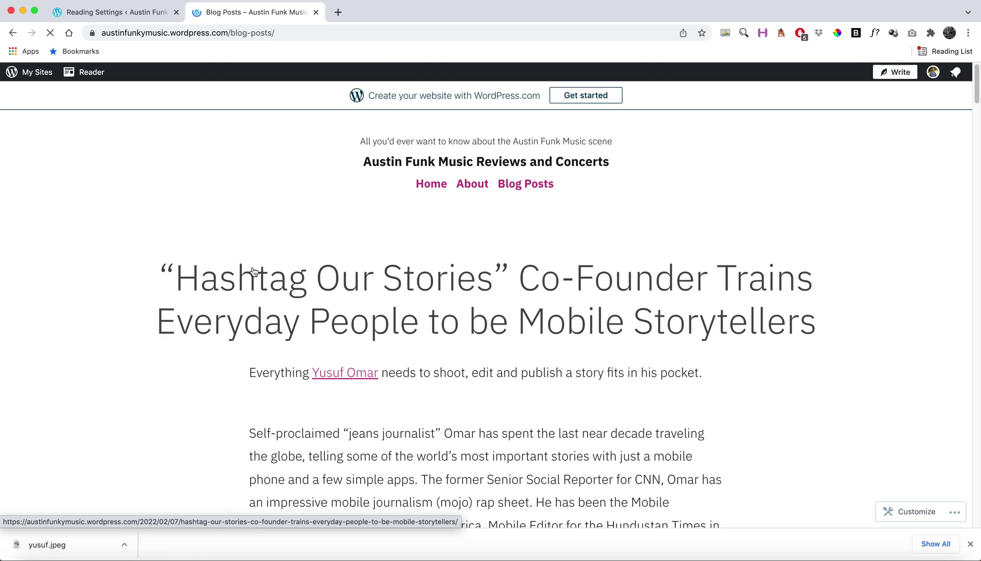
{"action": "left_click", "coordinate": [431, 185]}
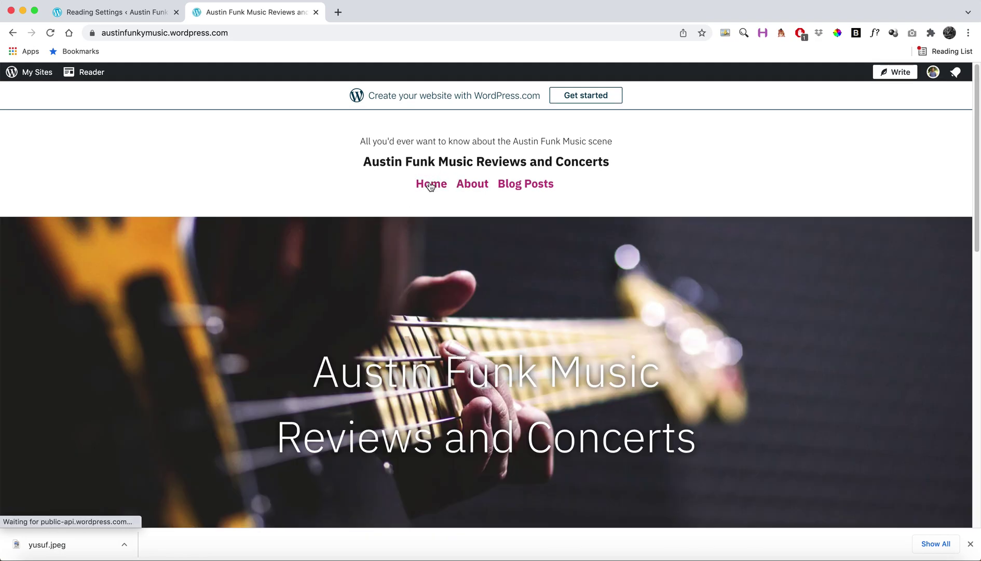
{"action": "scroll", "coordinate": [390, 235], "scroll_direction": "down", "scroll_amount": 8}
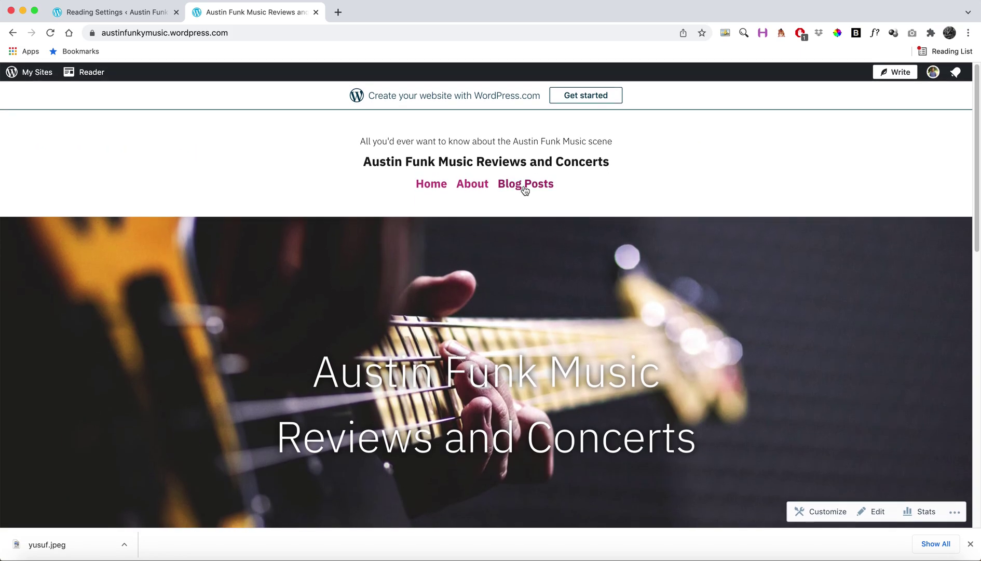
{"action": "left_click", "coordinate": [526, 186]}
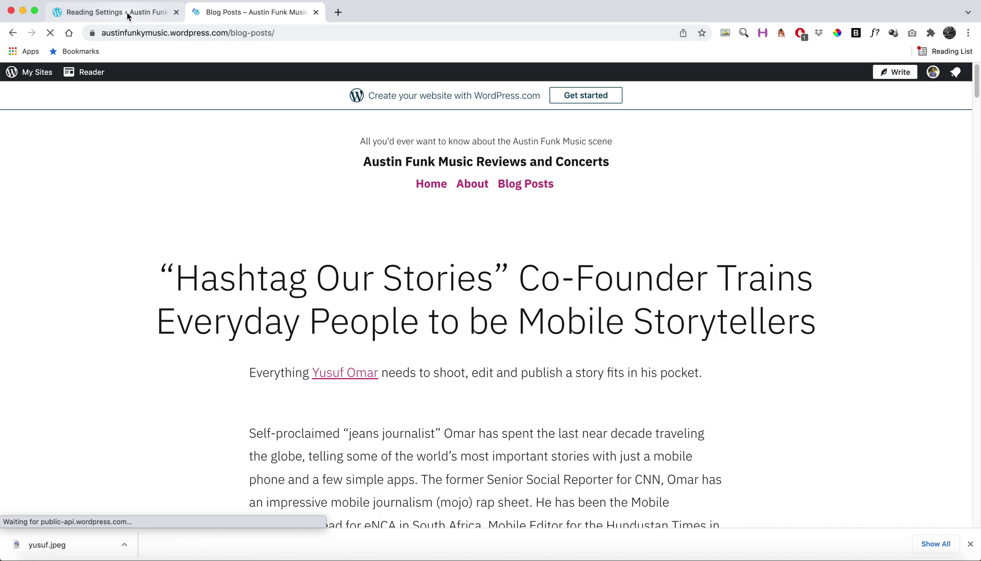
{"action": "left_click", "coordinate": [128, 15]}
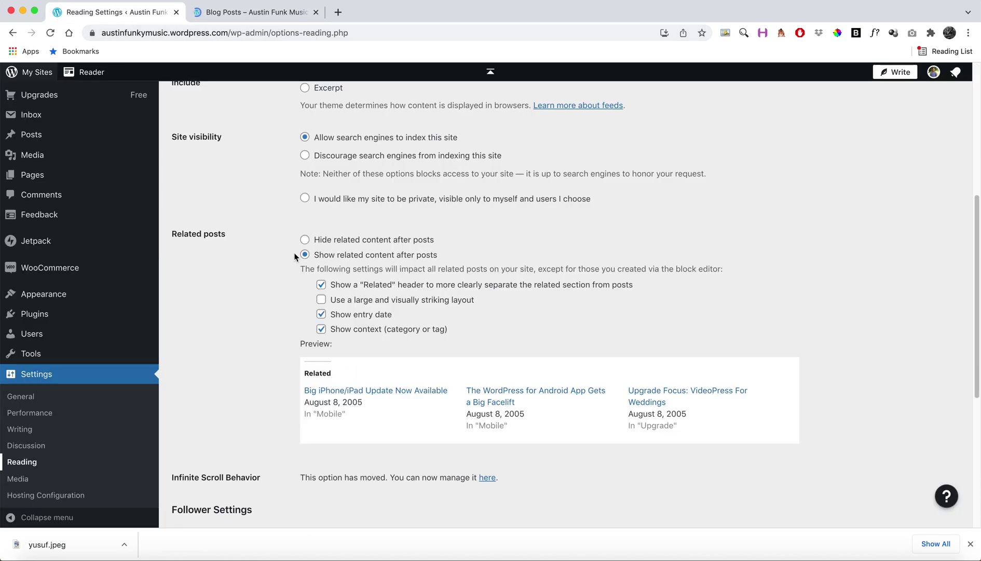
{"action": "scroll", "coordinate": [67, 444], "scroll_direction": "down", "scroll_amount": 5}
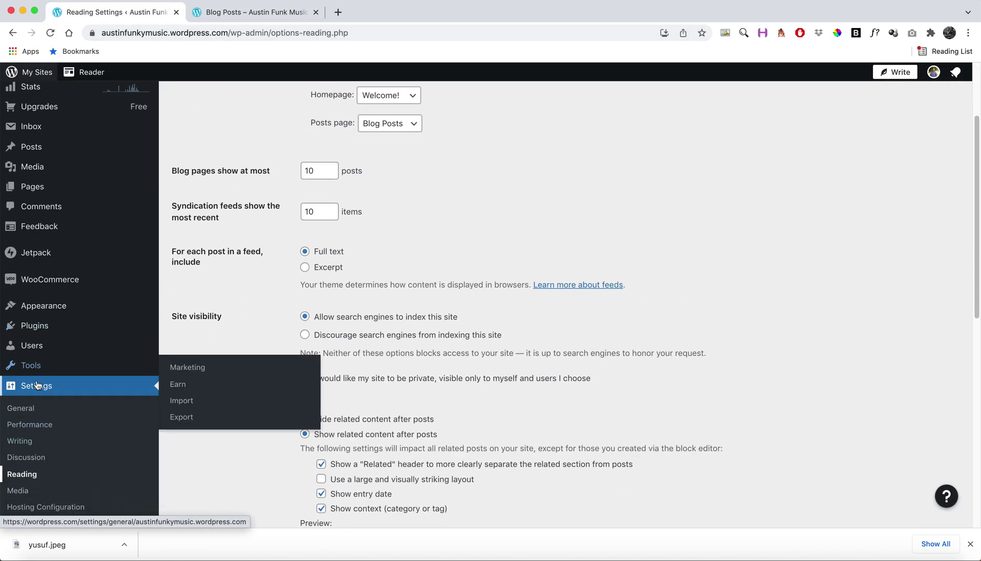
{"action": "scroll", "coordinate": [263, 408], "scroll_direction": "up", "scroll_amount": 5}
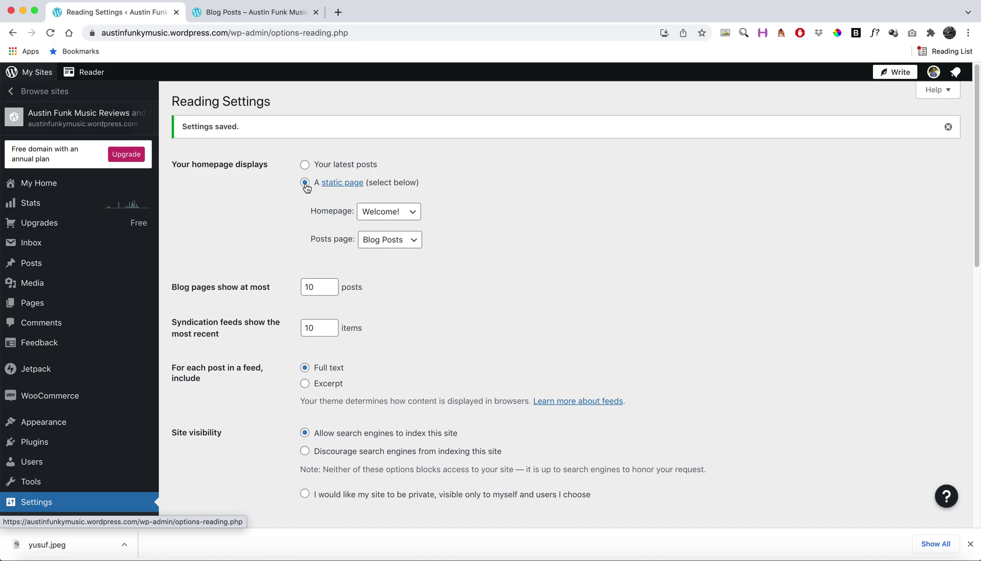
{"action": "left_click", "coordinate": [382, 212]}
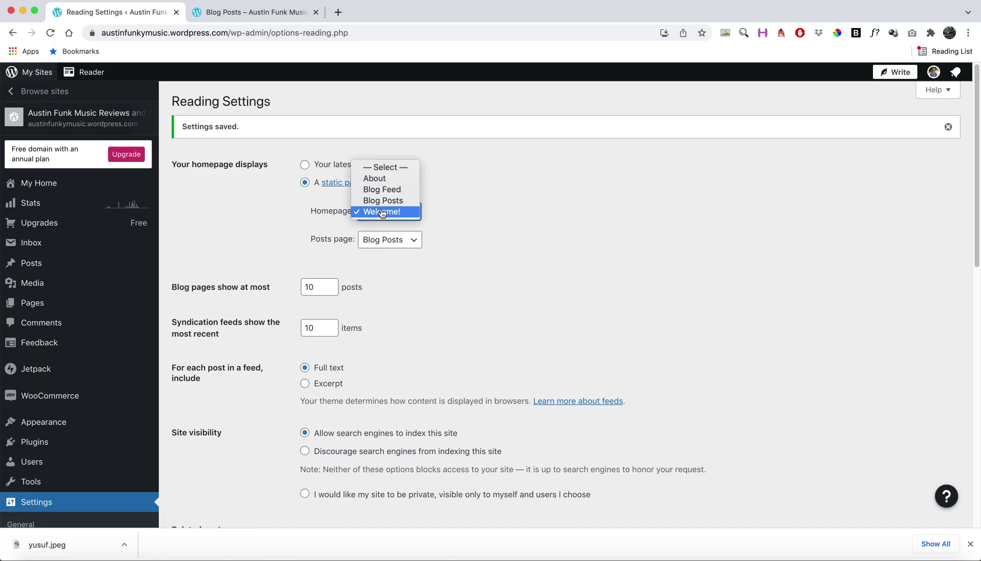
{"action": "left_click", "coordinate": [305, 229]}
{"action": "left_click", "coordinate": [375, 241]}
{"action": "left_click", "coordinate": [371, 240]}
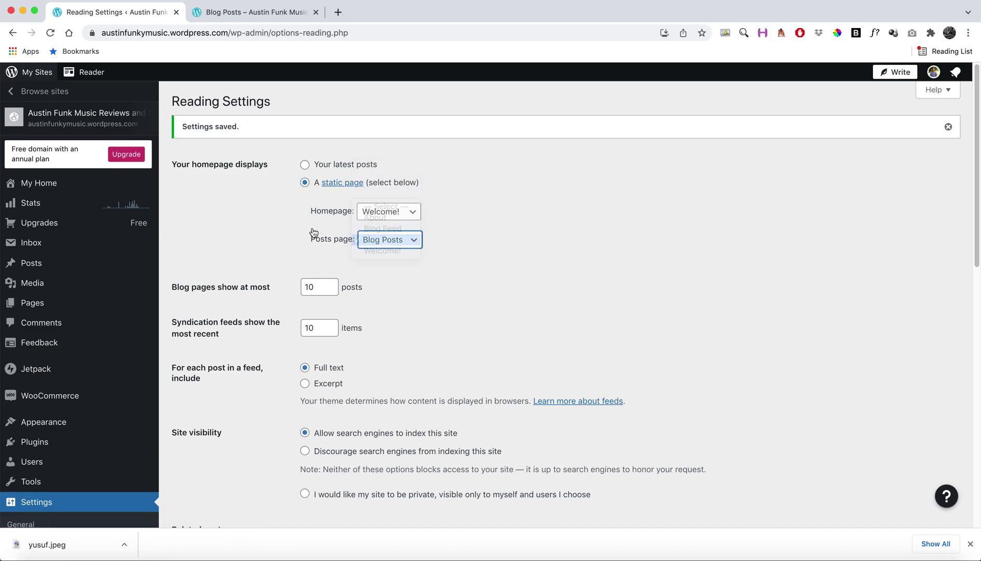
{"action": "scroll", "coordinate": [261, 228], "scroll_direction": "down", "scroll_amount": 15}
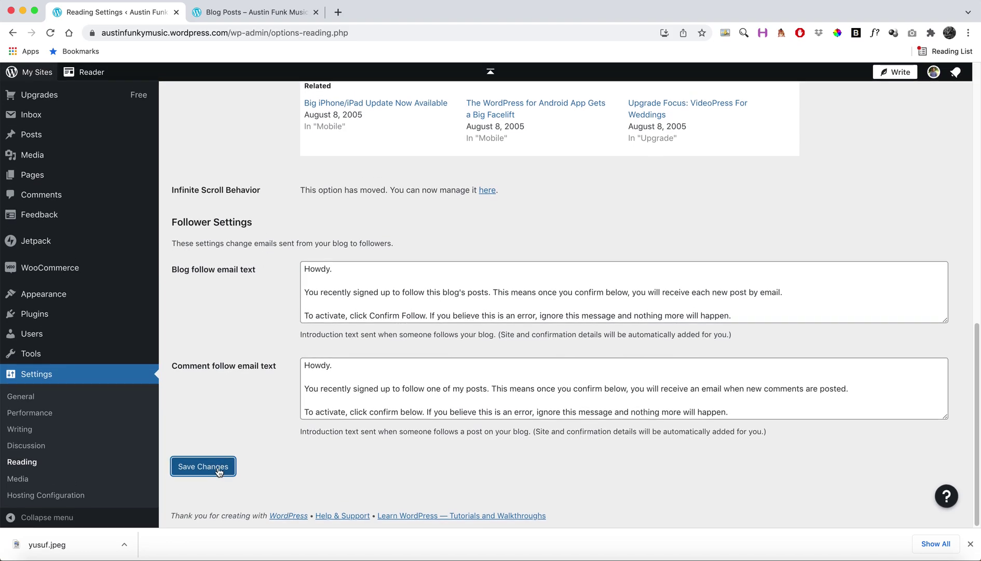